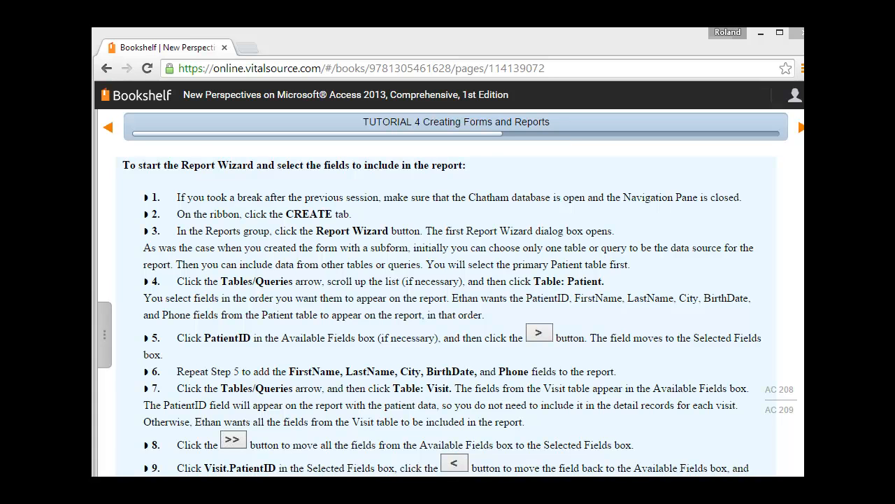
Switch to the Chatham database in Access and start the Report Wizard with Table: Patient as the data source.
key("alt+Tab")
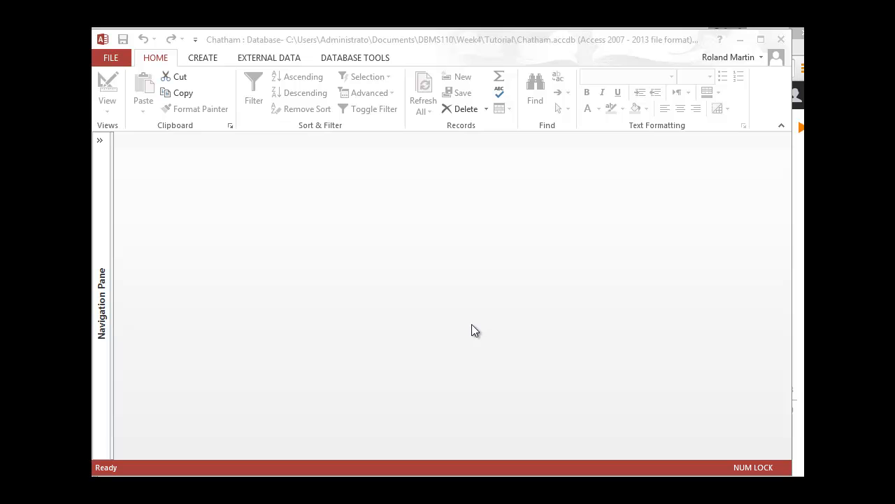
left_click(212, 57)
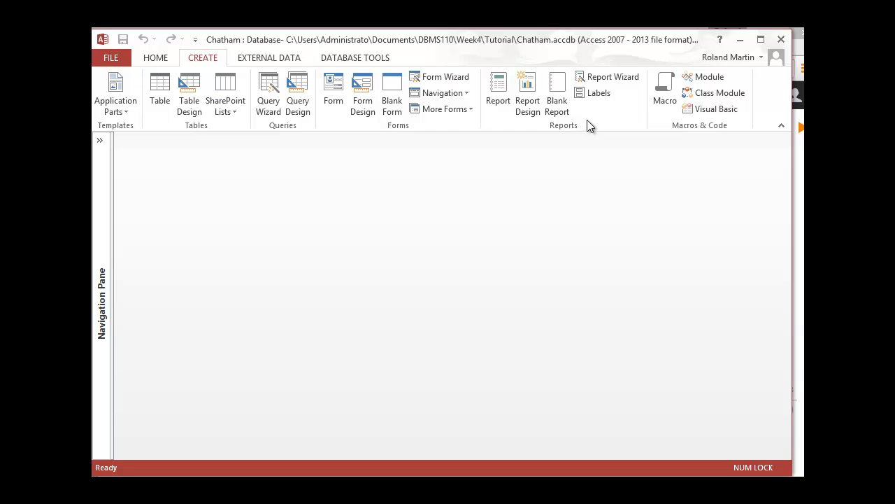
left_click(622, 81)
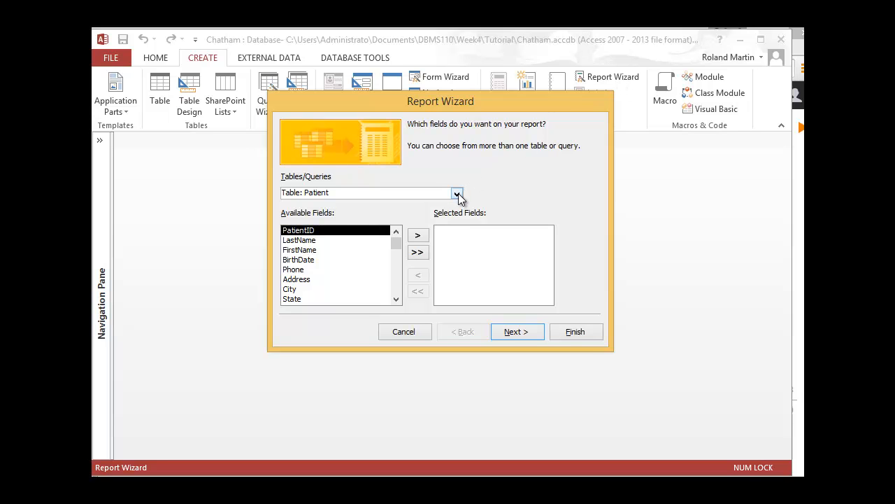
left_click(459, 194)
left_click_drag(458, 247, 465, 221)
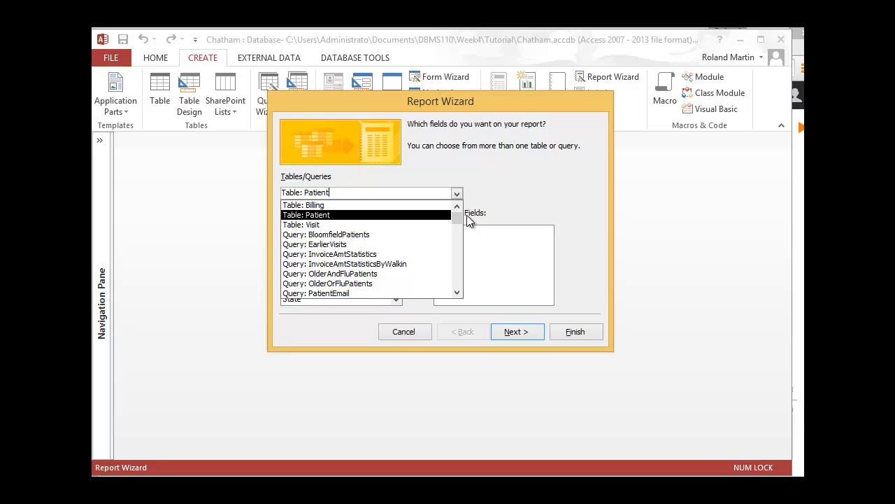
left_click(327, 217)
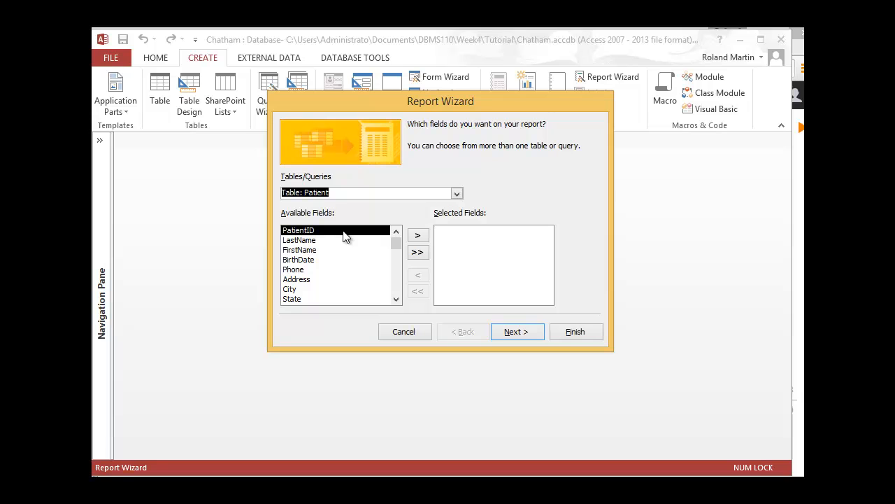
Add the PatientID, FirstName, LastName, City and BirthDate fields to the report, in that order.
left_click(417, 236)
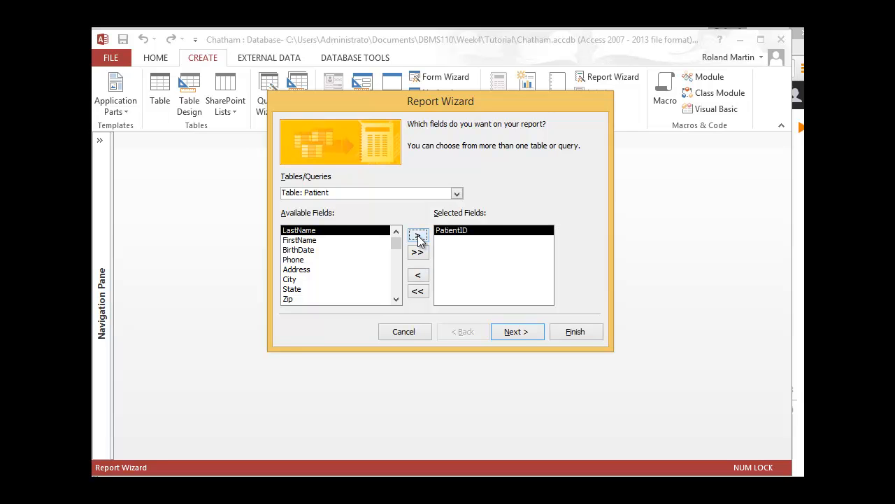
double_click(315, 241)
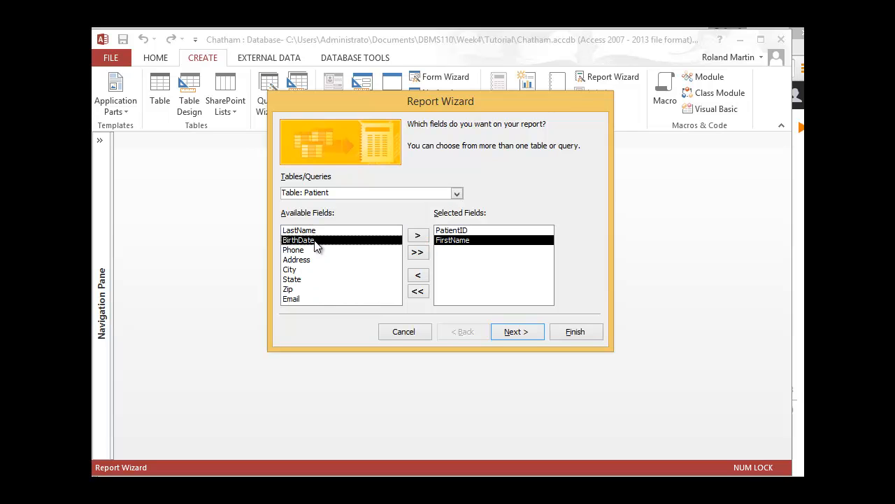
double_click(320, 231)
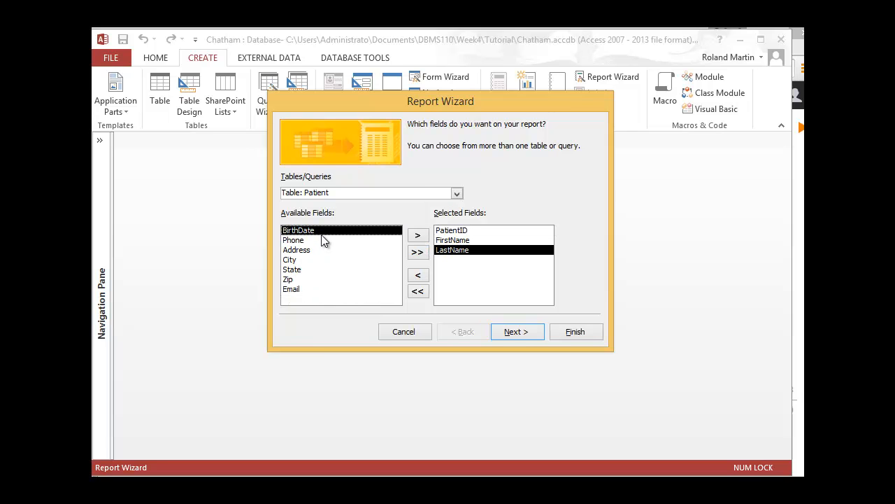
double_click(302, 260)
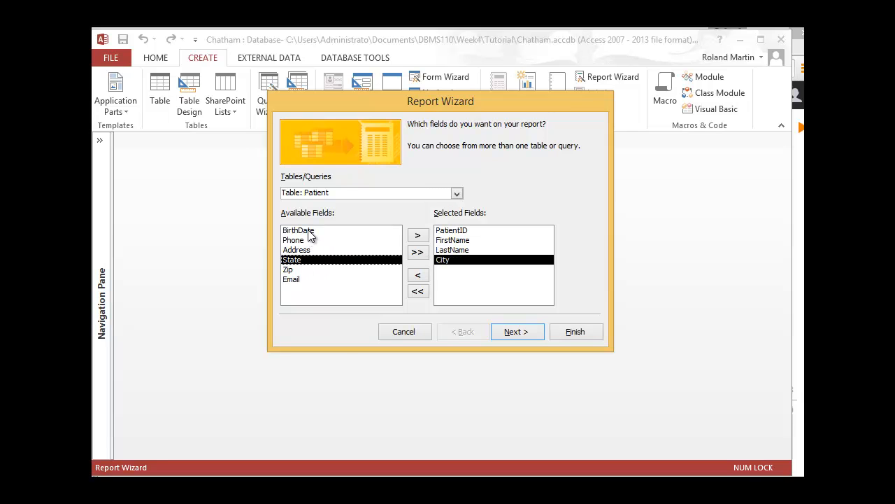
double_click(310, 232)
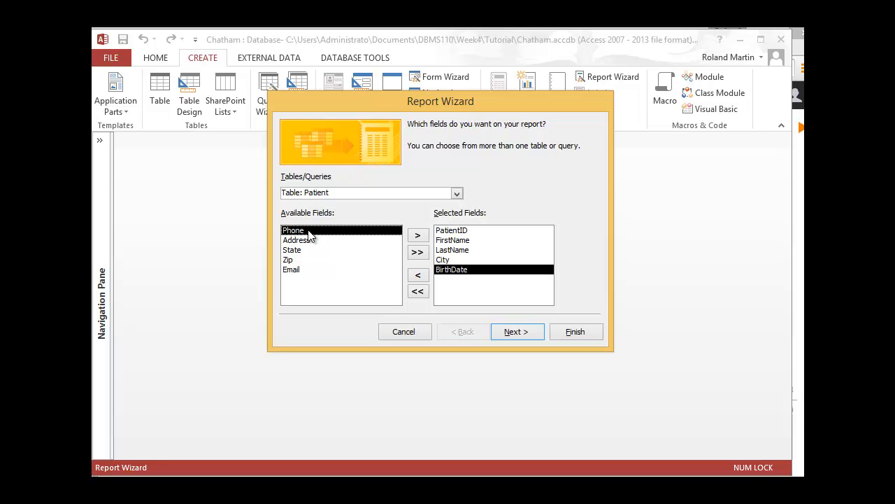
Add all fields from Table: Visit to the report except Visit.PatientID, and accept the field selection.
left_click(457, 194)
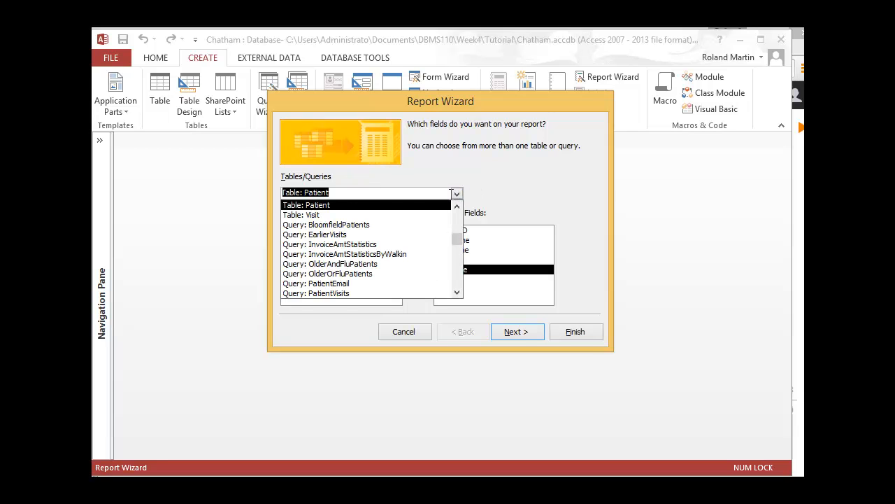
left_click(329, 216)
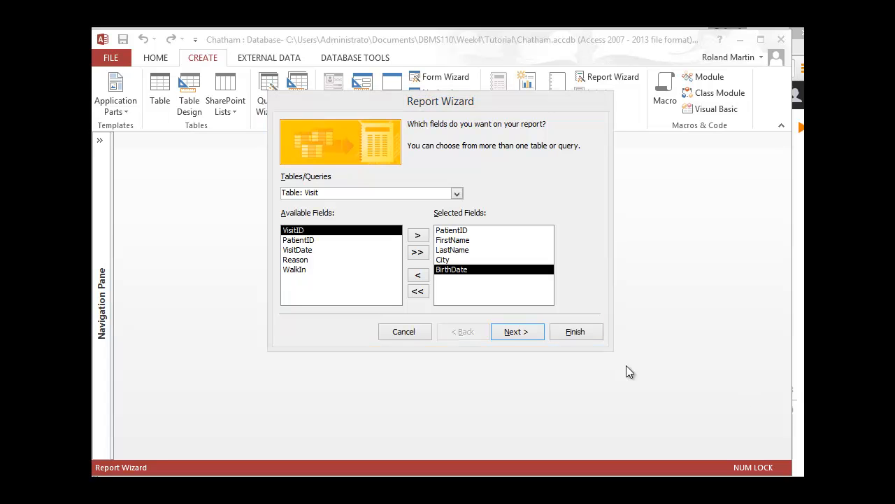
left_click(418, 253)
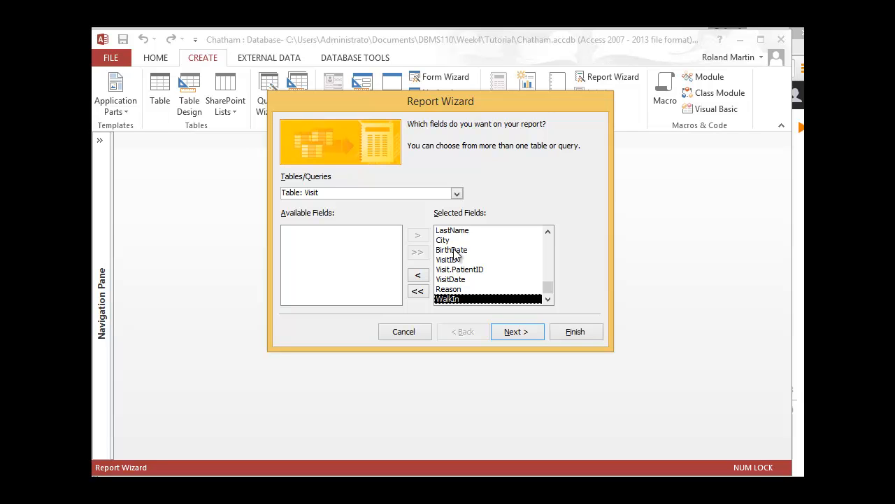
left_click(465, 271)
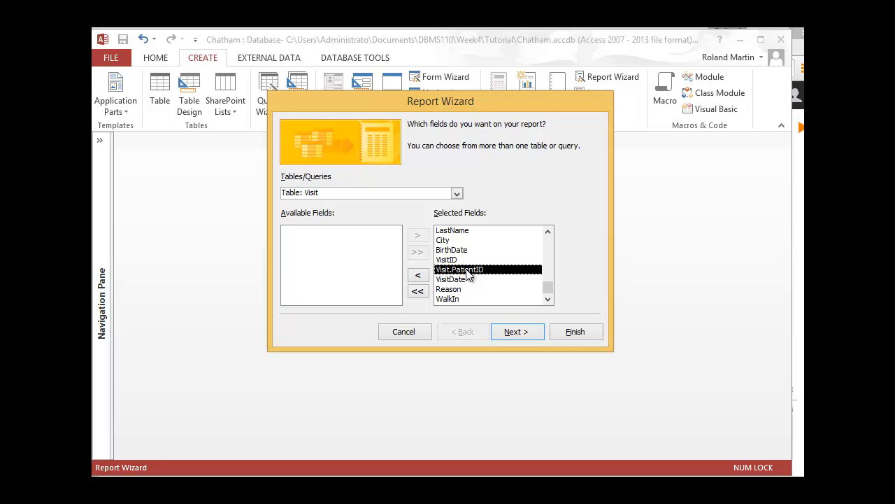
left_click(419, 275)
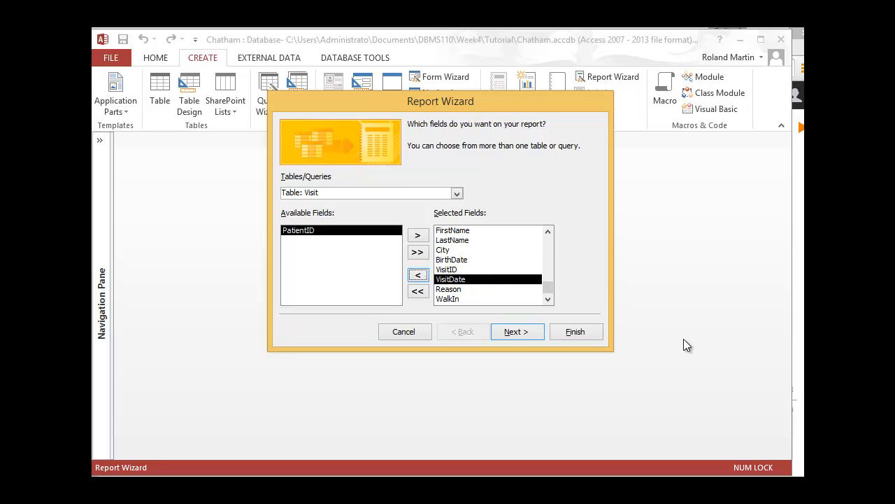
left_click(518, 331)
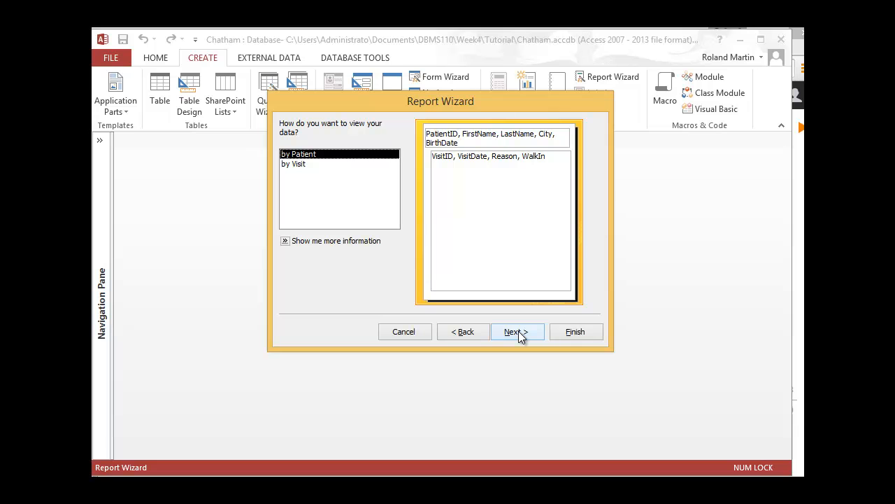
Keep the data viewed by Patient without extra grouping levels and sort the detail records by VisitDate in ascending order.
left_click(518, 335)
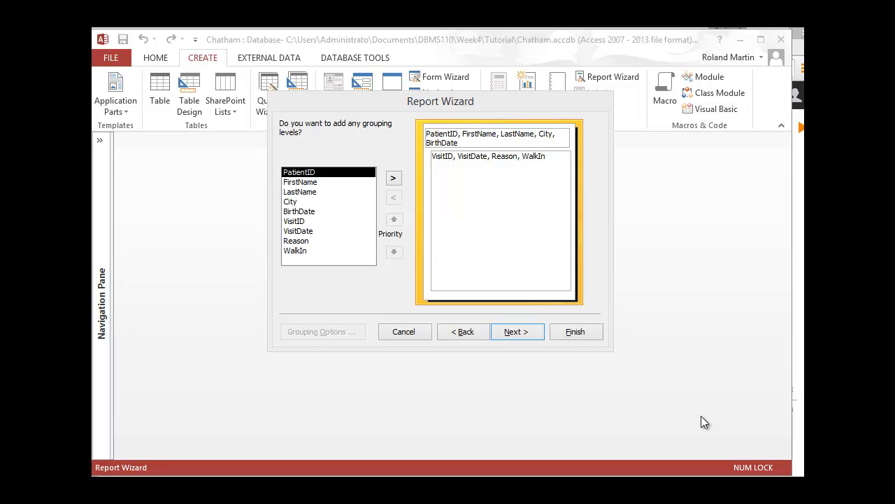
left_click(522, 333)
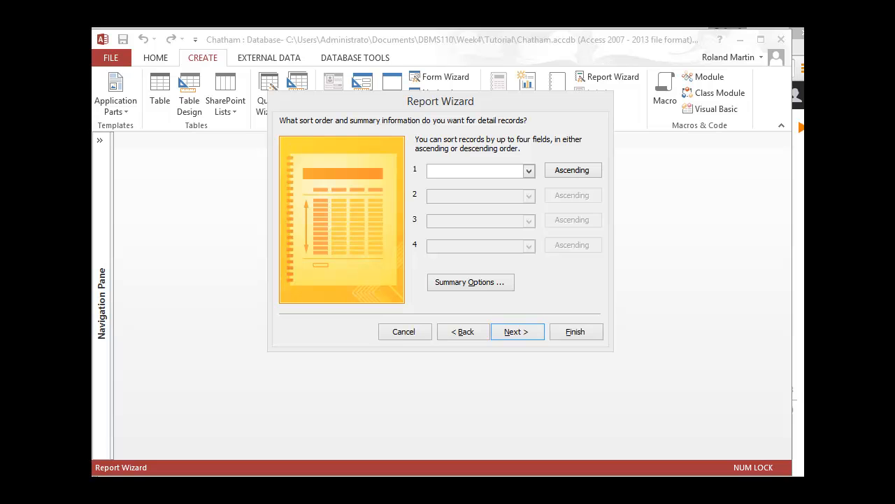
left_click(531, 170)
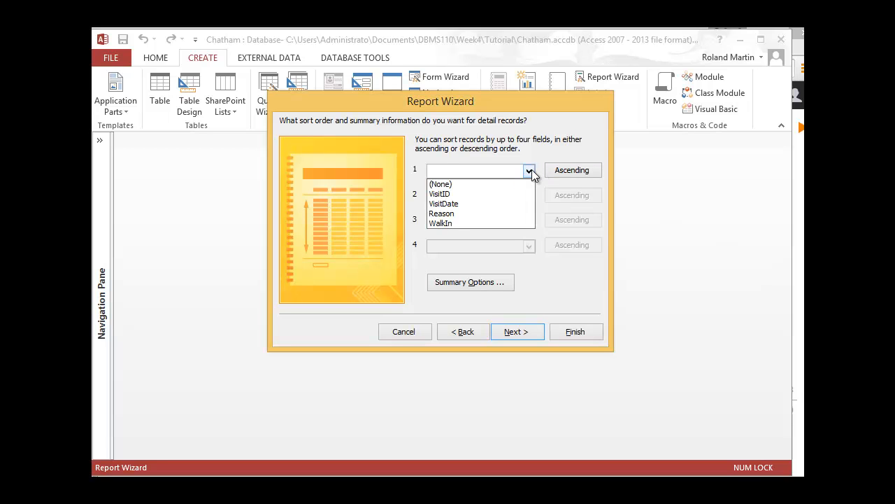
left_click(470, 203)
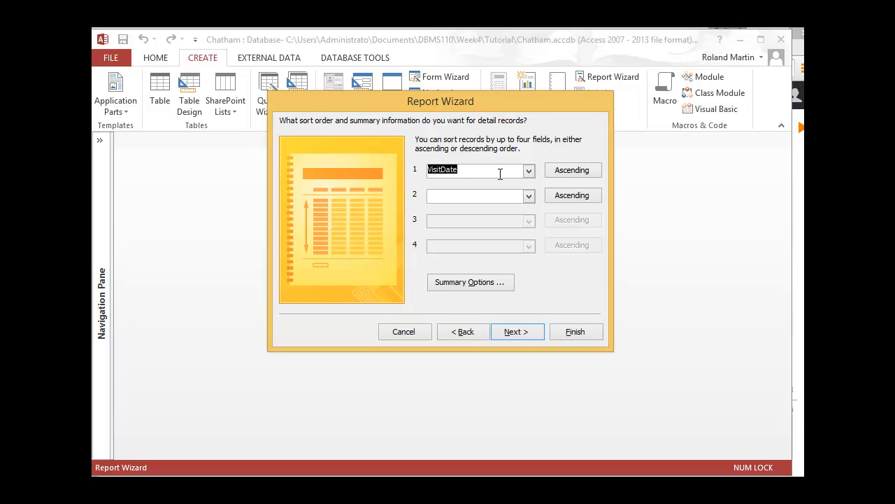
left_click(527, 329)
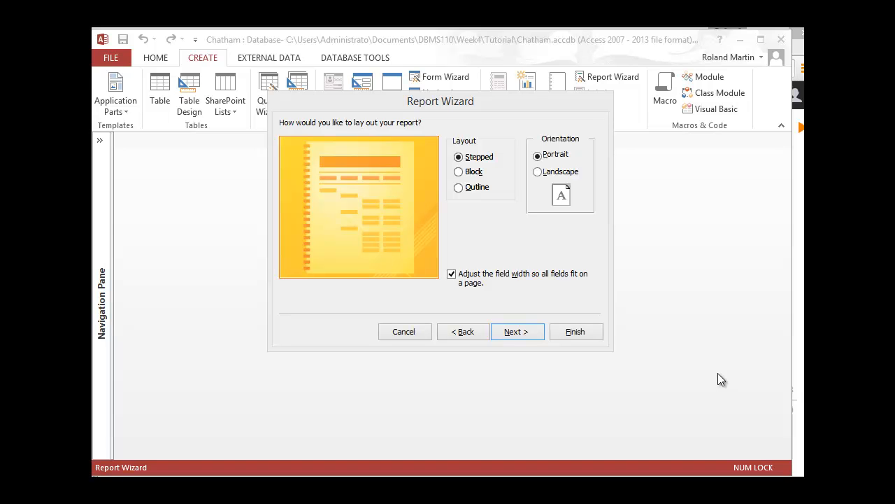
Try the Block layout for the report, and settle on the Outline layout in portrait orientation.
left_click(462, 174)
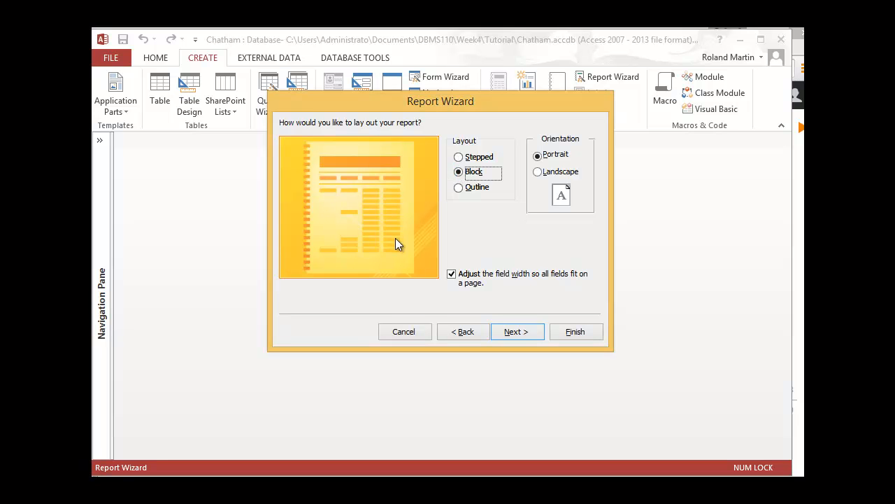
left_click(459, 187)
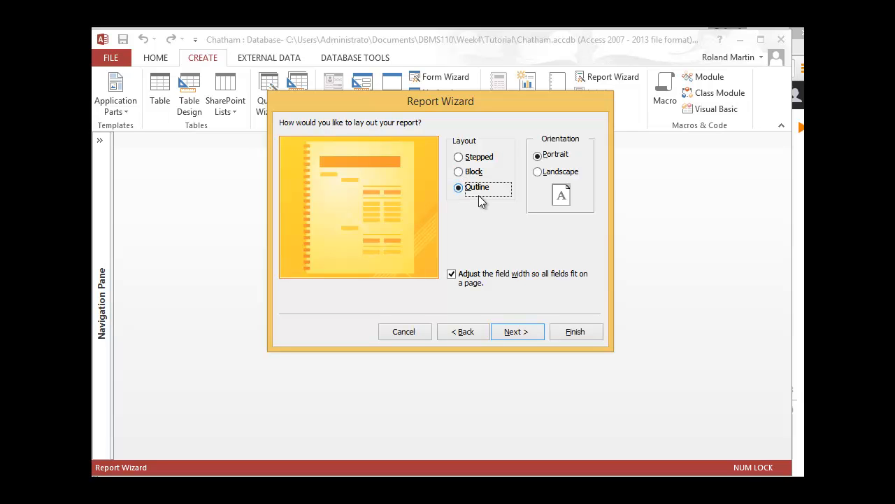
left_click(521, 330)
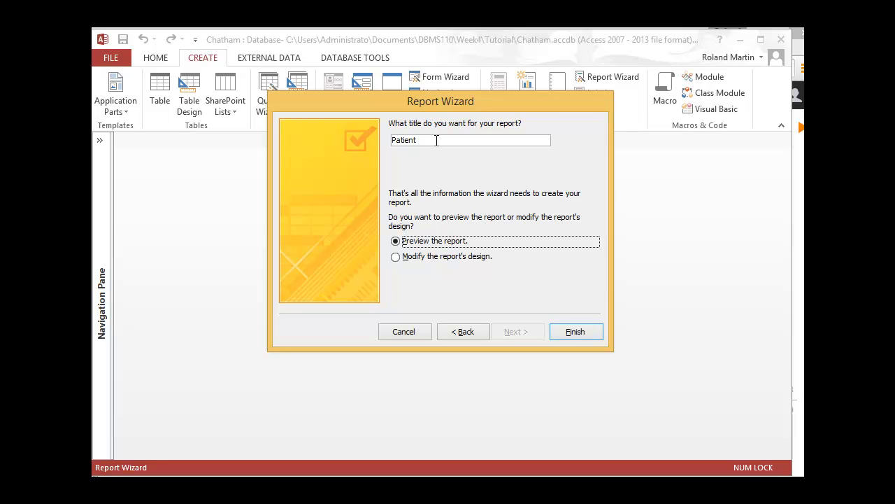
Title the report PatientAndVisits and finish the wizard with the report opened in preview.
left_click(437, 141)
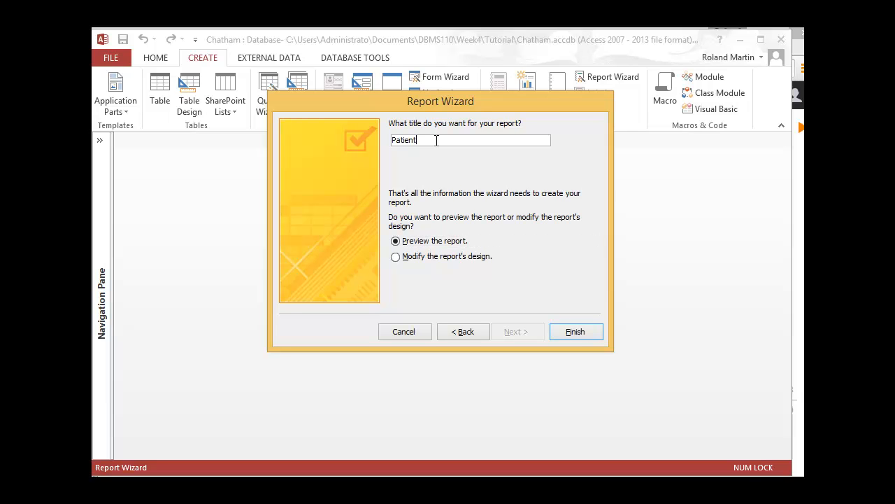
type("AndVisits")
left_click(570, 332)
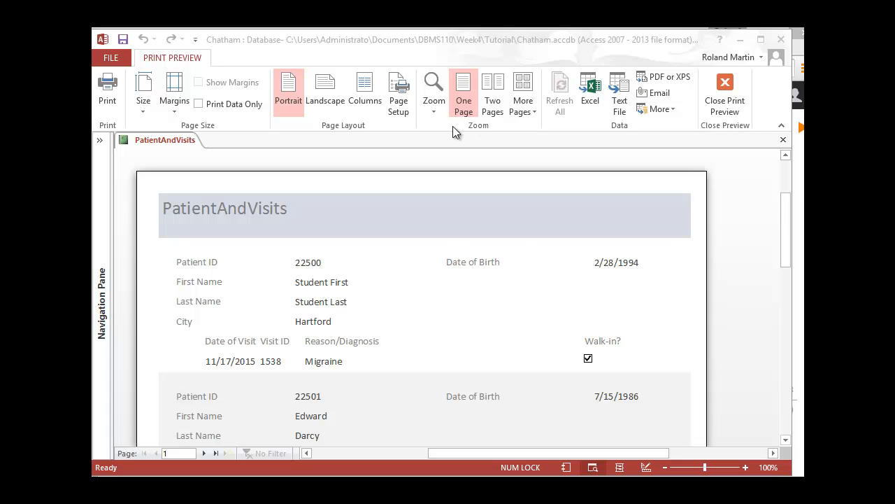
Fit the whole report page to the preview window, magnify the records for a closer look and return to the full page.
left_click(431, 112)
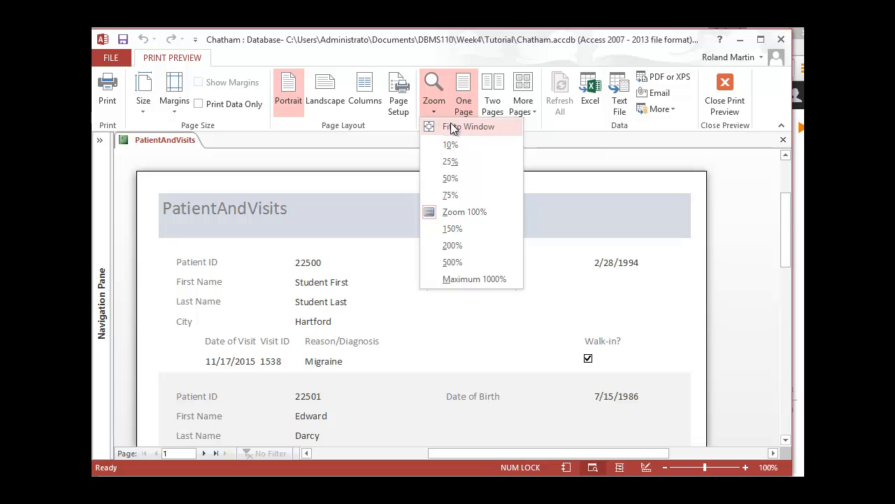
left_click(458, 125)
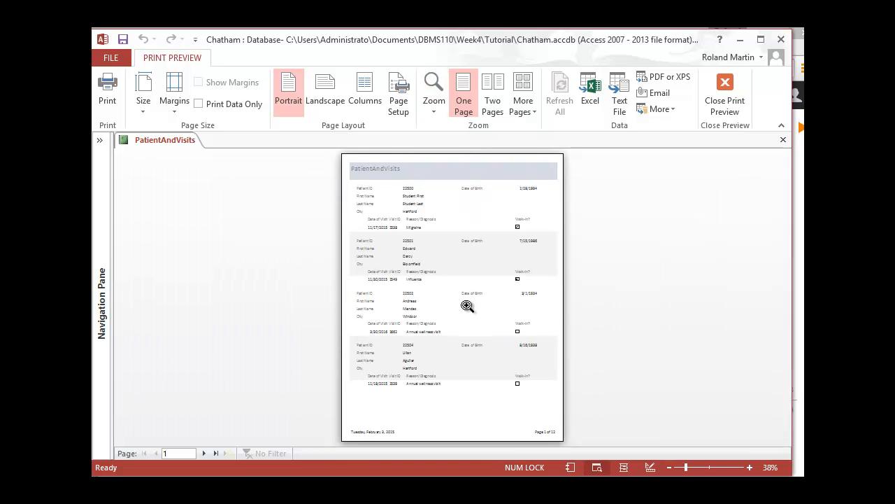
left_click(436, 270)
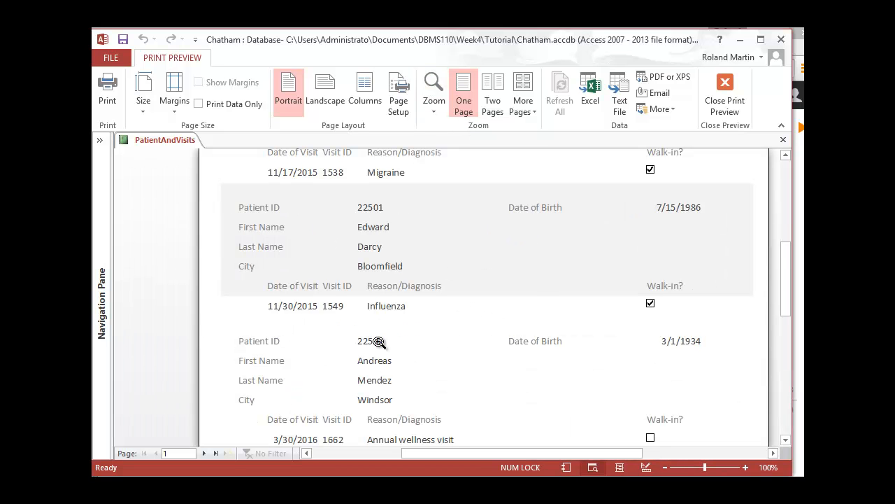
left_click(367, 382)
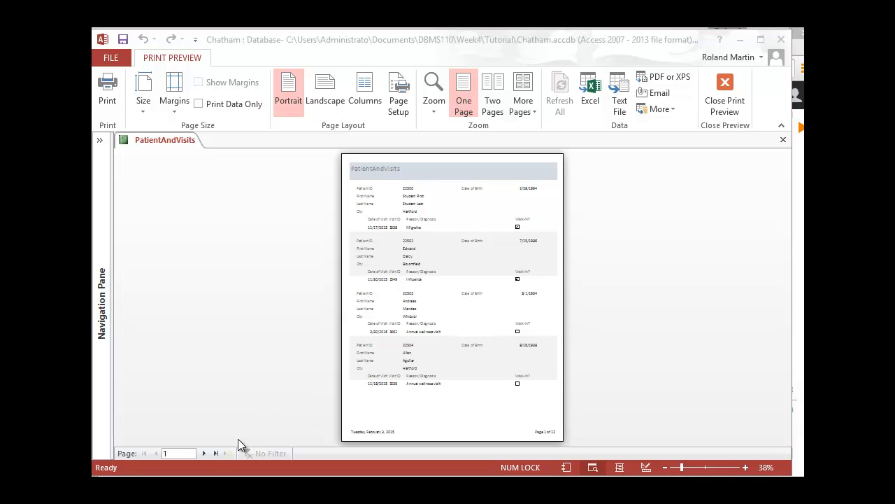
Page forward through the report preview to page 6, magnifying the pages to examine the patient and visit records.
left_click(209, 400)
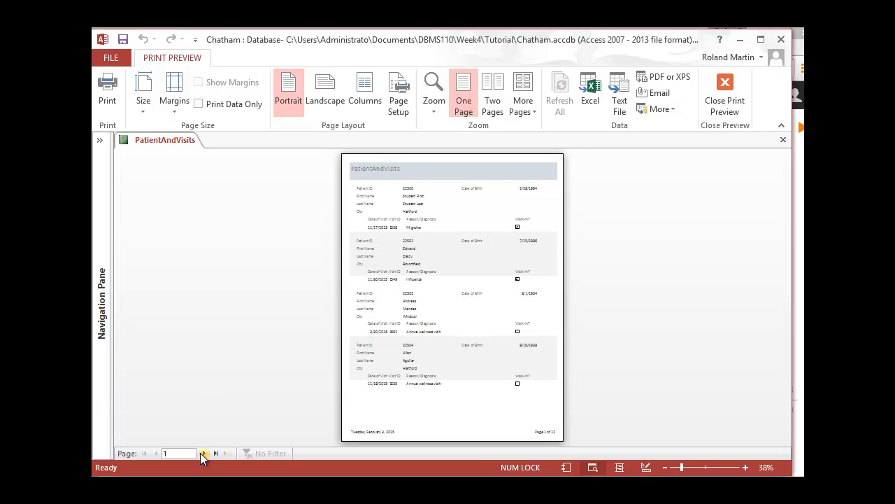
left_click(204, 453)
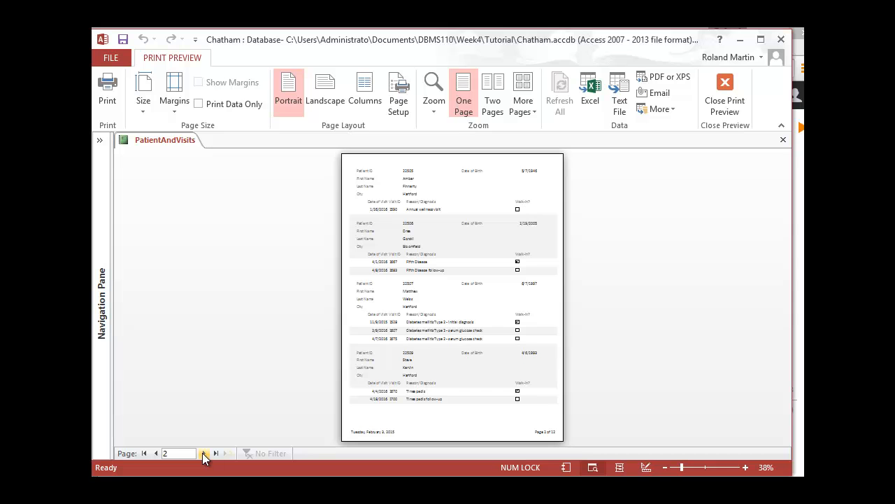
left_click(202, 453)
left_click(203, 452)
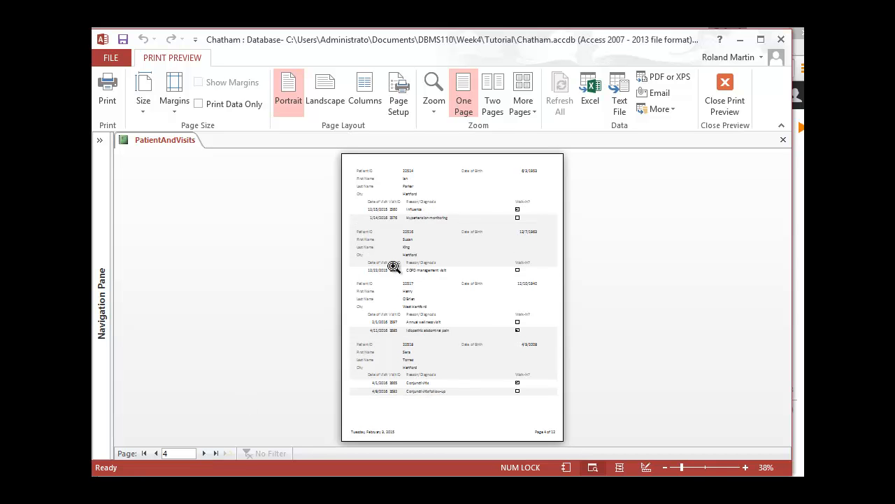
left_click(393, 267)
left_click(201, 452)
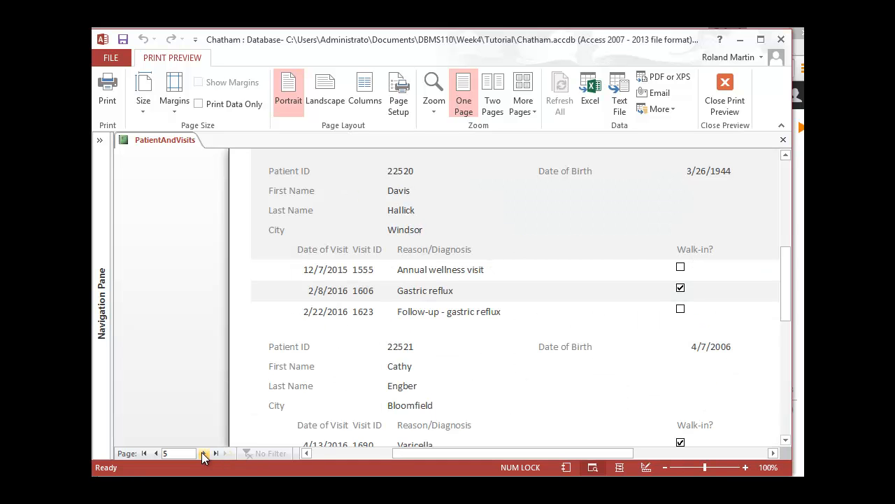
left_click(202, 451)
scroll(213, 306, "down", 15)
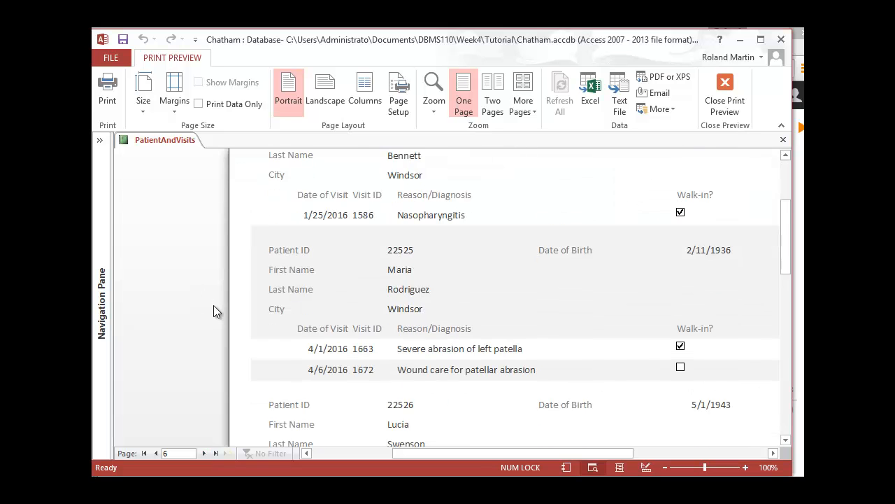
Examine the magnified patient and visit records on report pages 6 and 7, including the page 7 footer, with a brief check of the browser textbook.
scroll(214, 317, "up", 8)
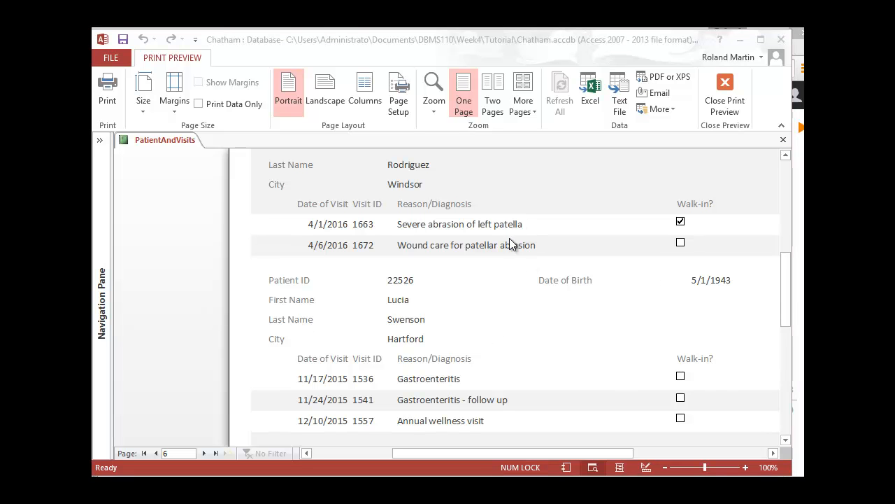
left_click(654, 287)
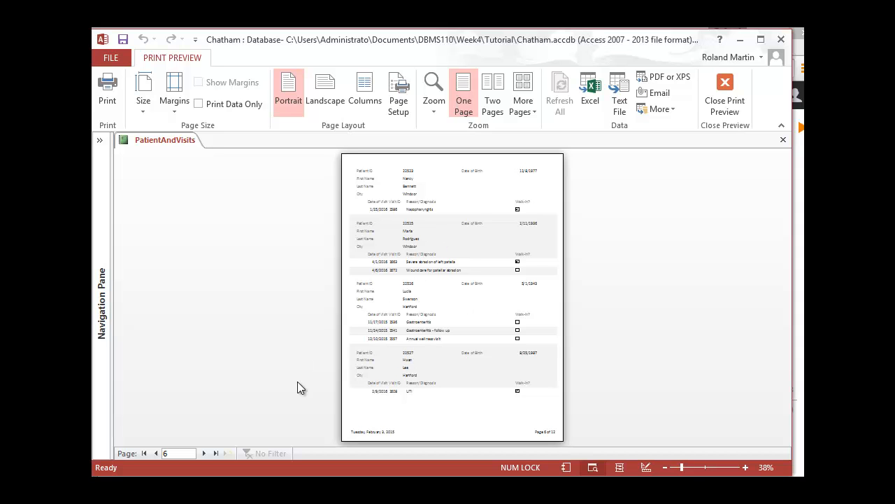
left_click(203, 453)
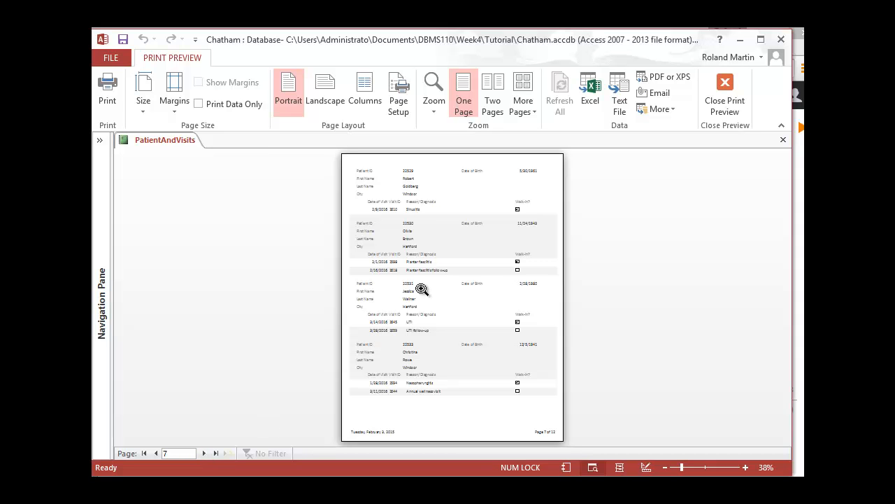
left_click(408, 333)
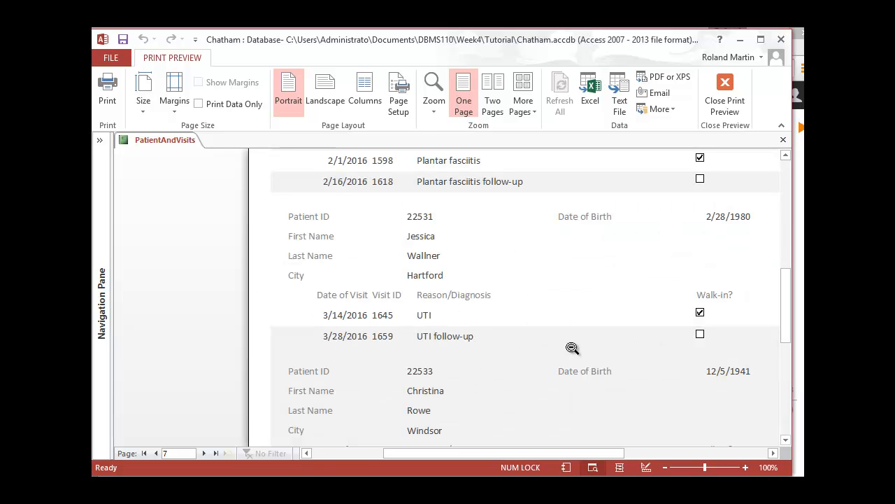
left_click(803, 355)
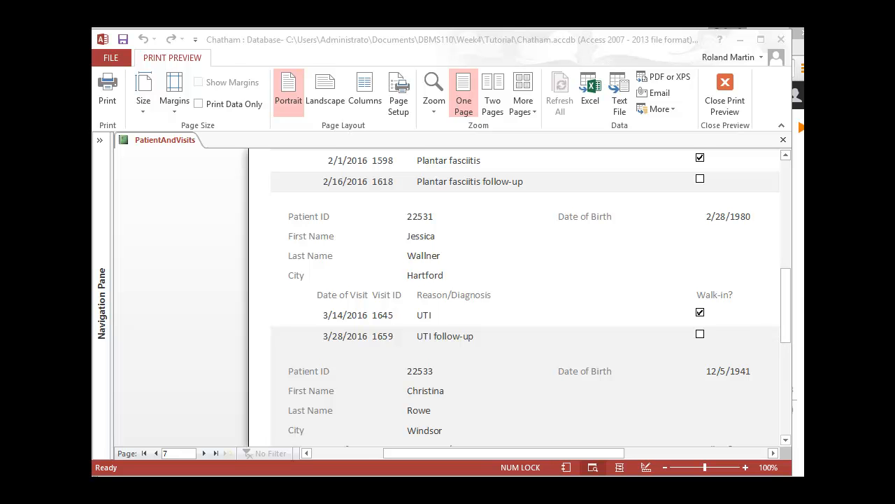
left_click(801, 301)
scroll(801, 300, "down", 1)
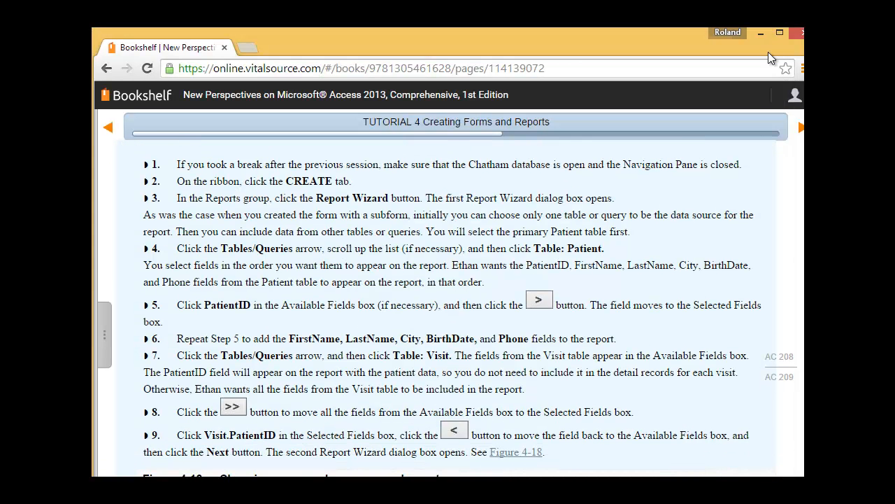
left_click(761, 35)
scroll(559, 304, "down", 5)
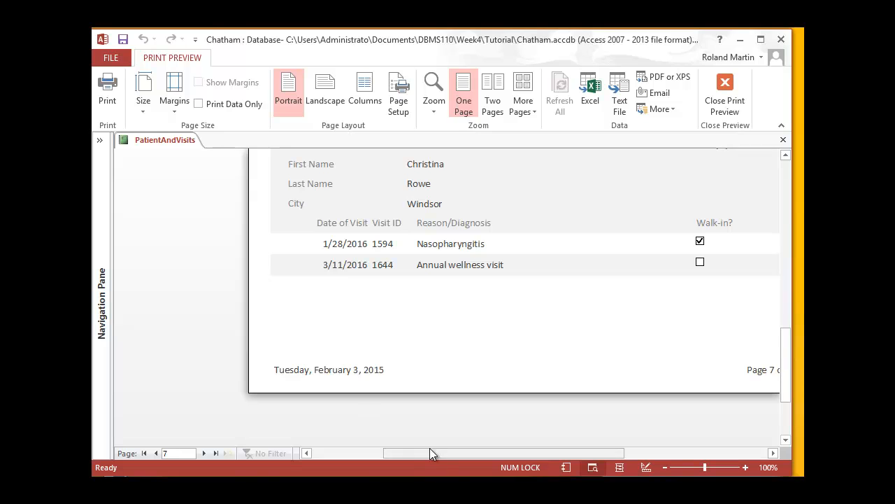
left_click_drag(430, 452, 478, 452)
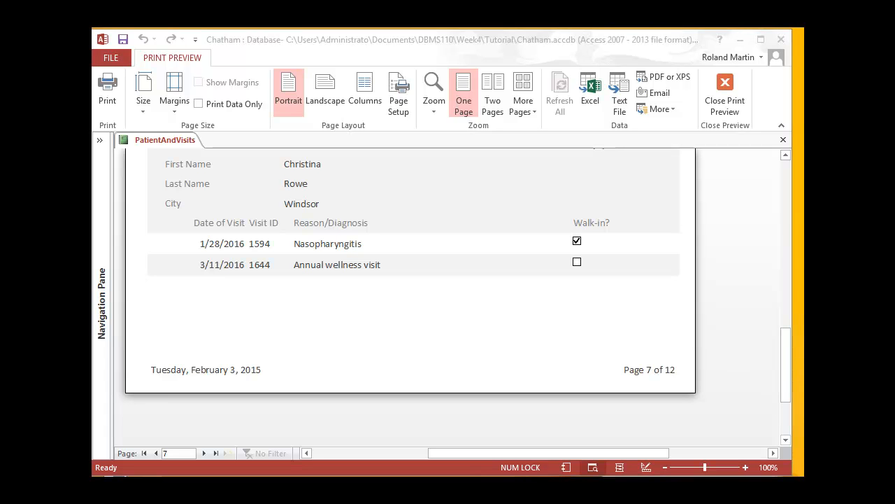
Return to the first page of the report preview and view its title and first patient records.
left_click(144, 453)
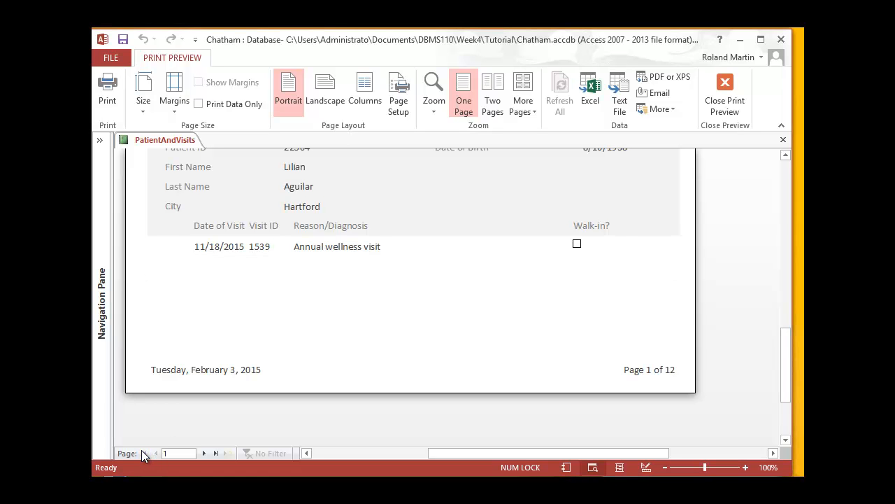
scroll(381, 351, "up", 10)
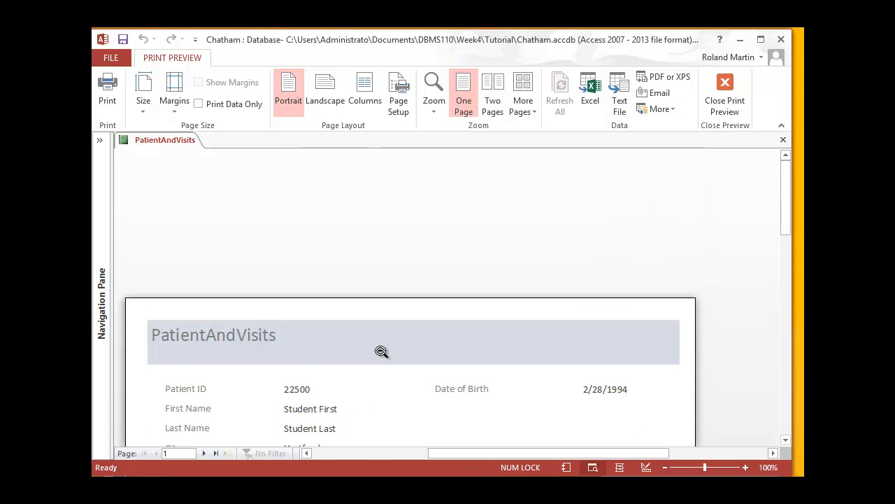
scroll(381, 351, "down", 1)
scroll(382, 352, "down", 1)
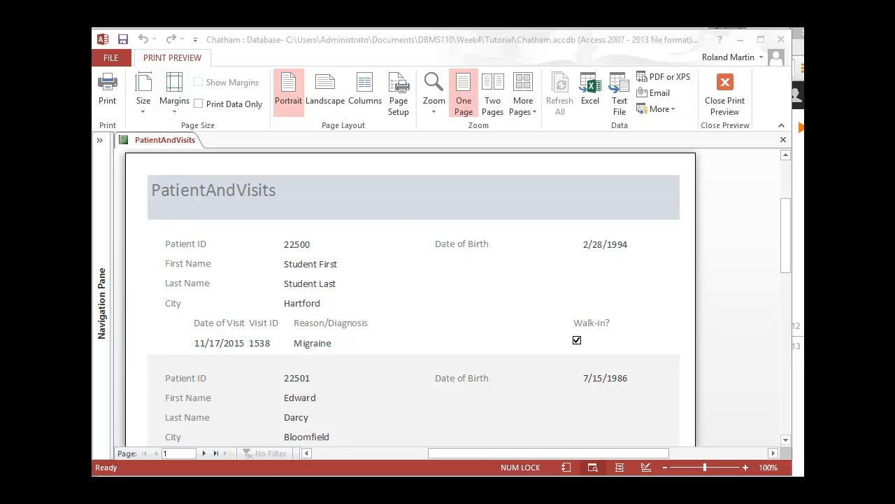
Switch to the Bookshelf textbook in the browser, read the steps for applying the Slice theme, and return to Access.
key("alt+Tab")
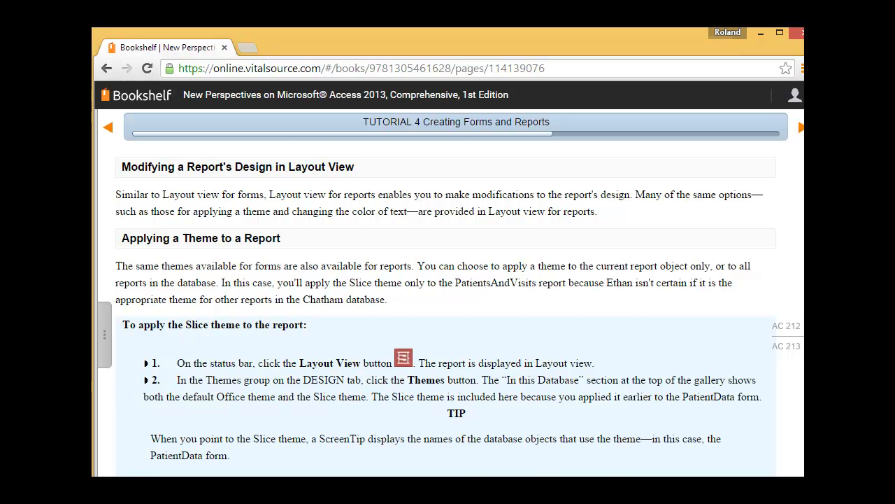
scroll(785, 236, "down", 2)
scroll(460, 313, "down", 3)
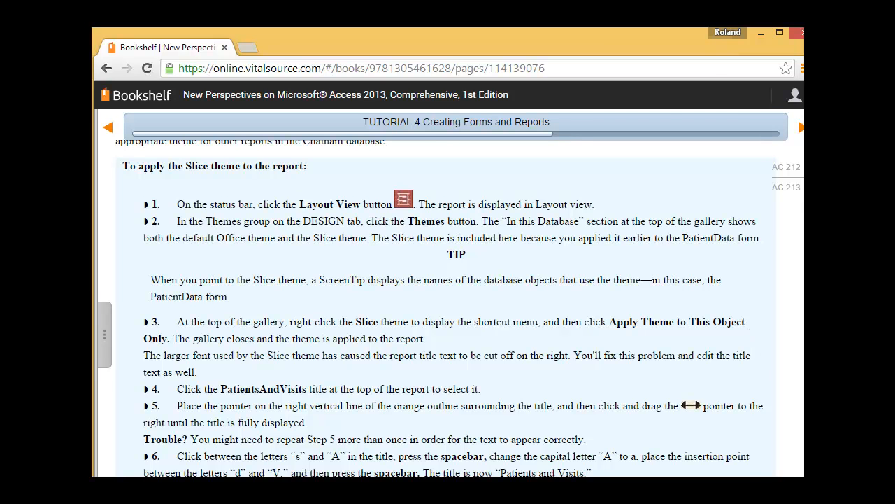
key("alt+Tab")
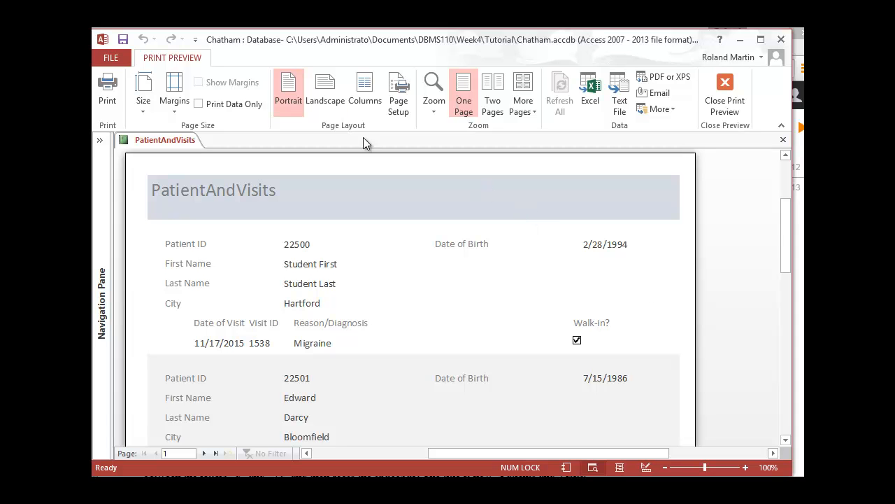
Close the print preview, switch the report to Layout view and apply the Slice theme to this object only.
left_click(723, 100)
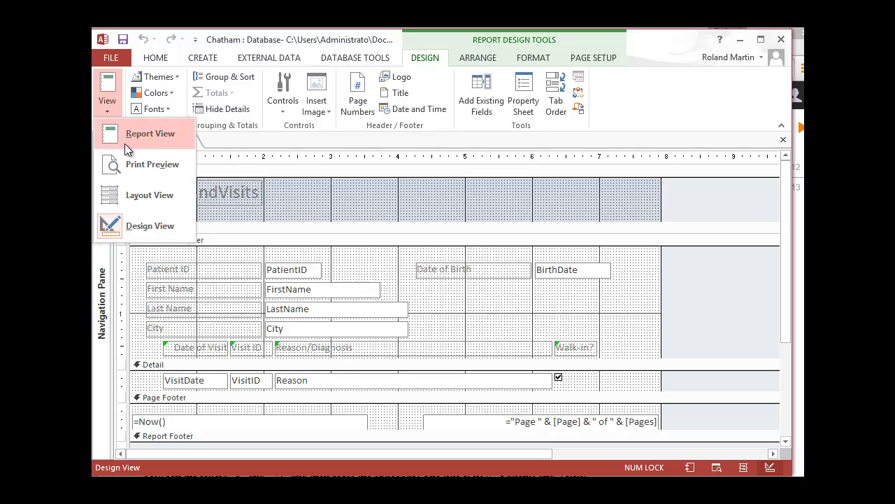
left_click(128, 196)
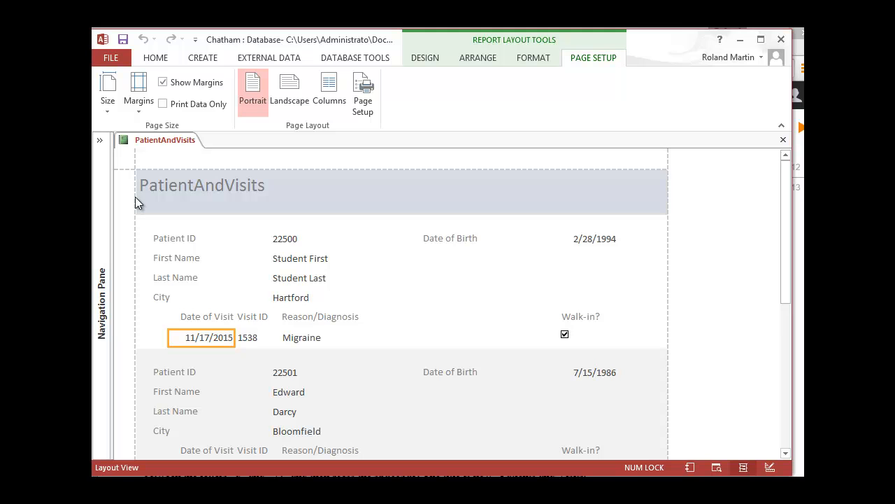
left_click(426, 58)
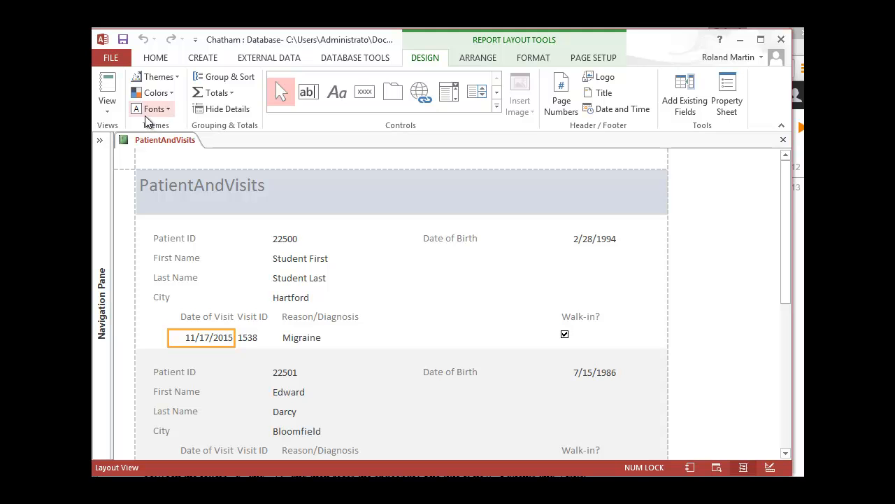
left_click(181, 79)
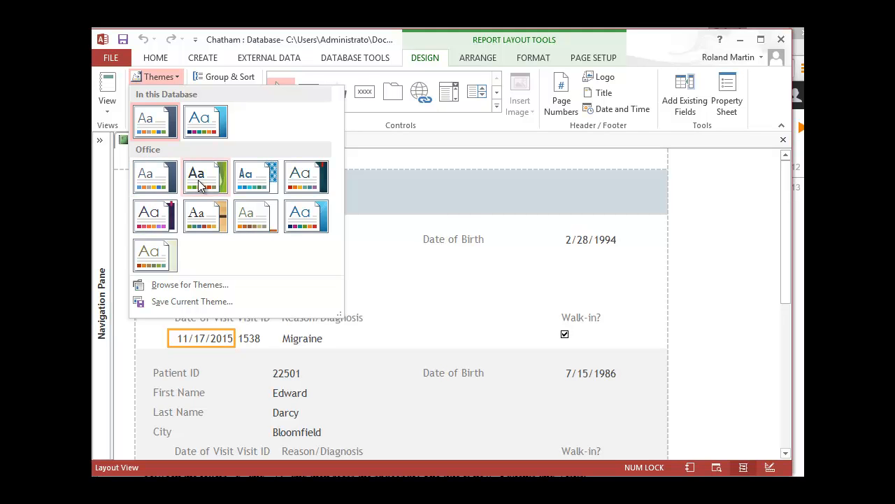
right_click(300, 219)
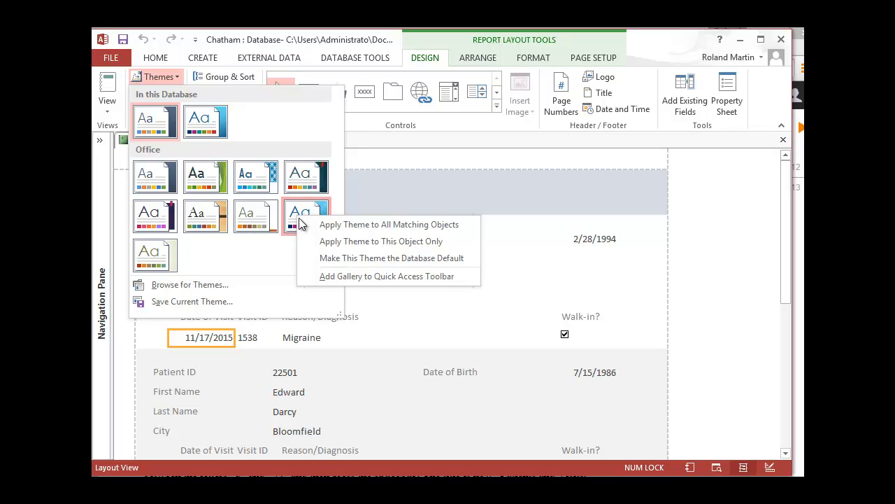
left_click(336, 242)
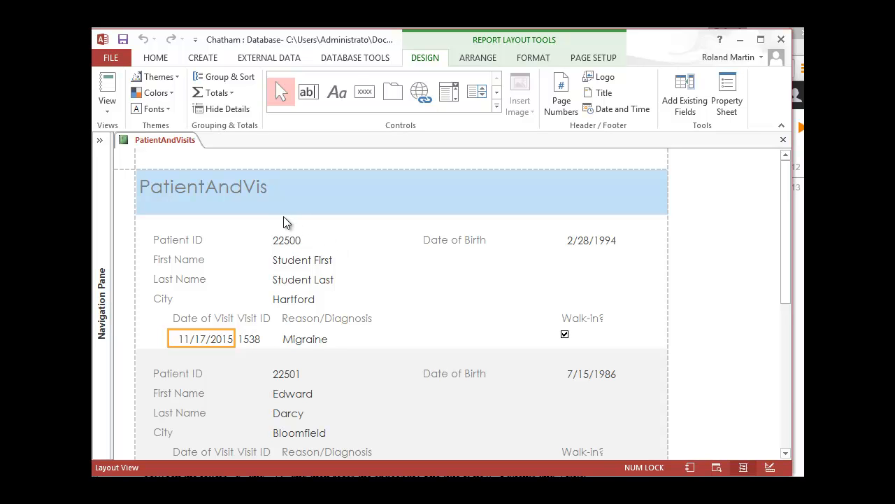
Widen the report's title box to fit the whole title and change its text to "Patient and Visits".
left_click(236, 186)
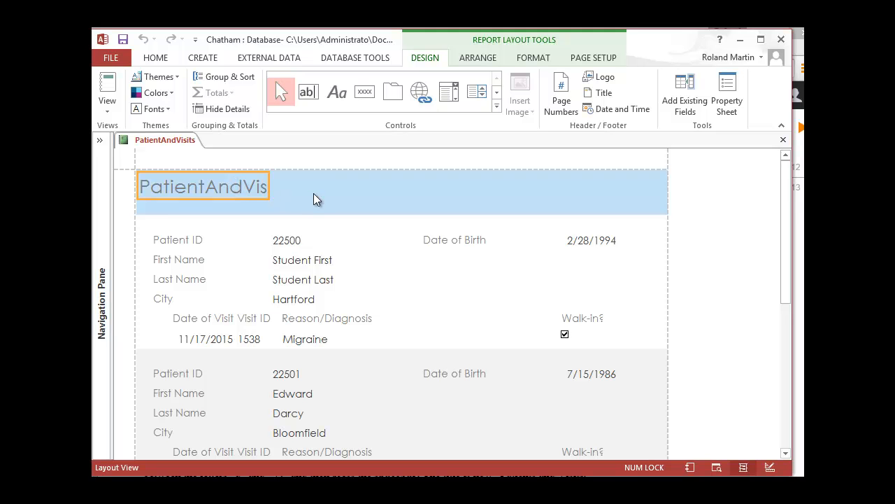
left_click_drag(267, 187, 322, 186)
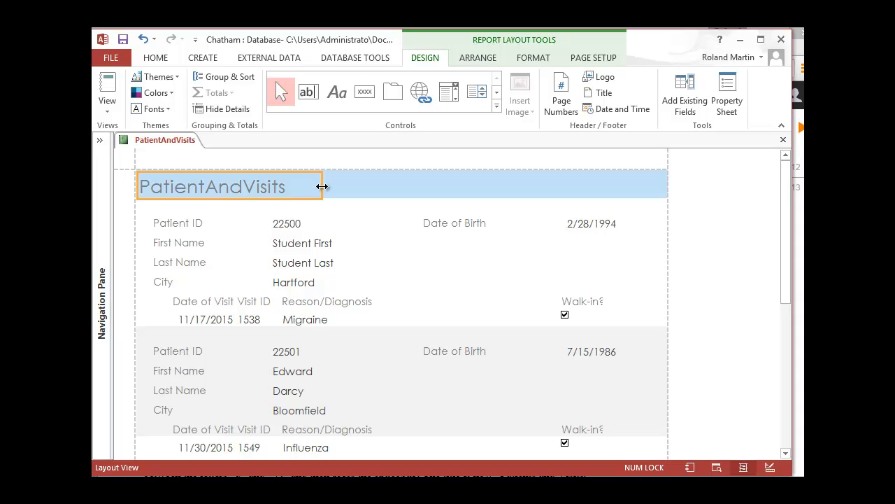
left_click(207, 186)
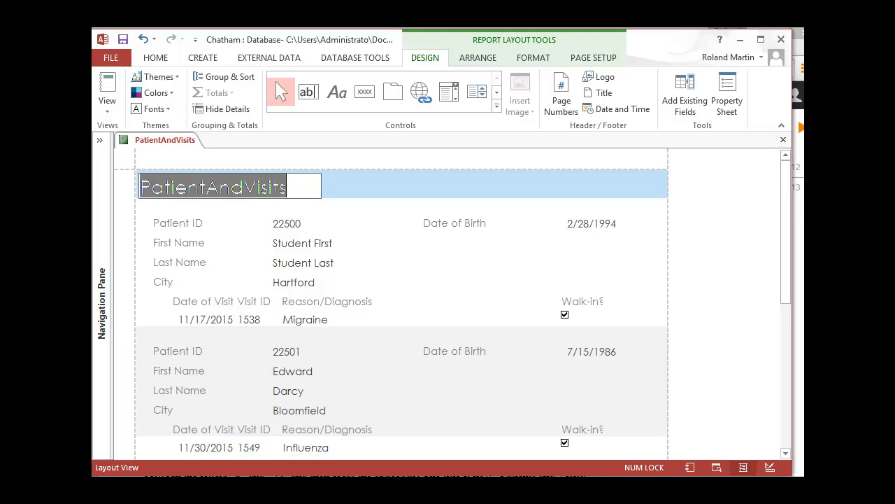
left_click(207, 186)
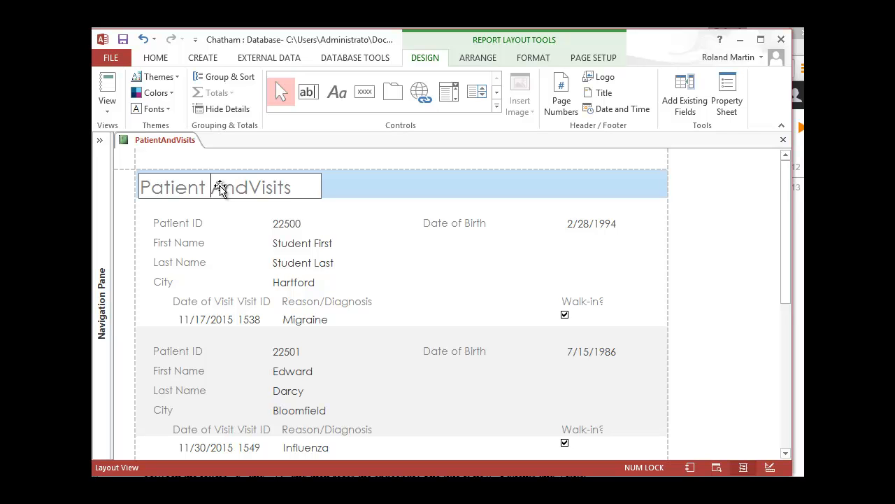
left_click(249, 187)
left_click(218, 191)
key("Delete")
type("and")
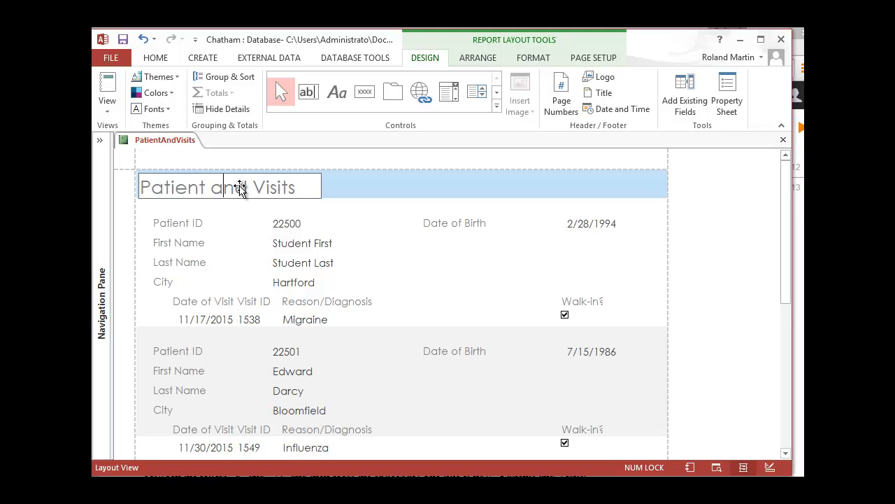
left_click(366, 208)
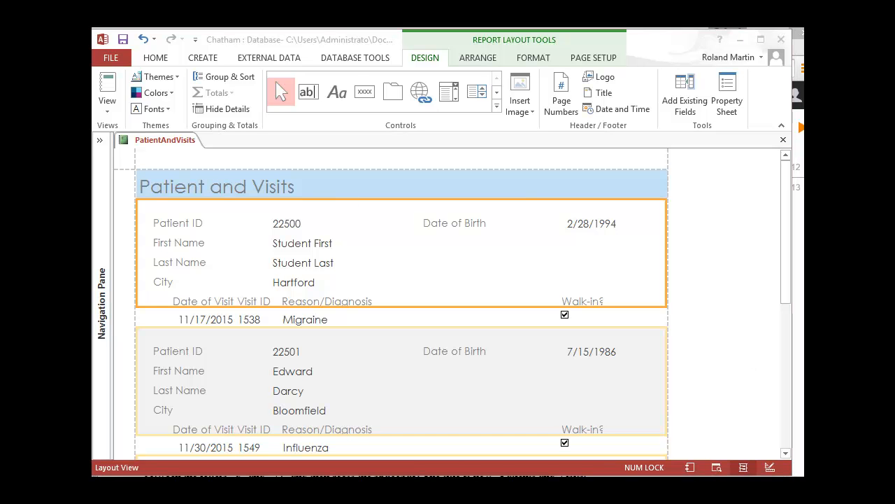
Read the textbook's next page on changing the alignment of the BirthDate field values and return to Access.
key("alt+Tab")
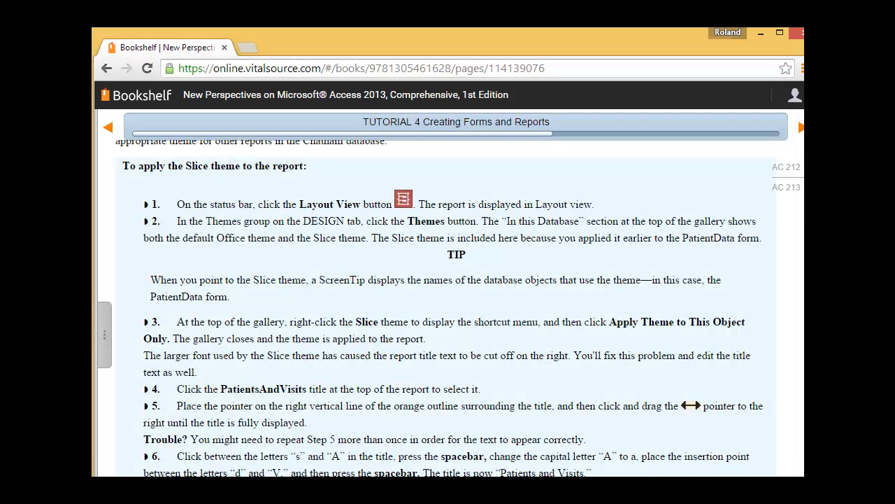
left_click(802, 129)
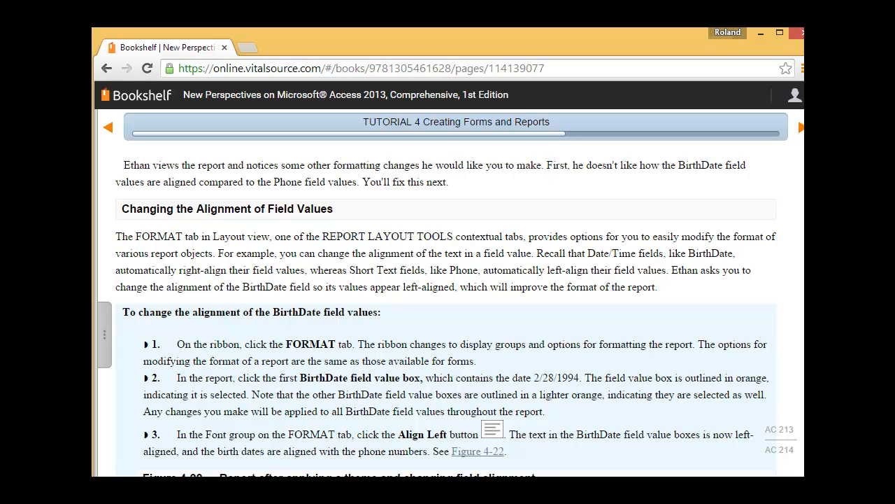
scroll(457, 314, "down", 4)
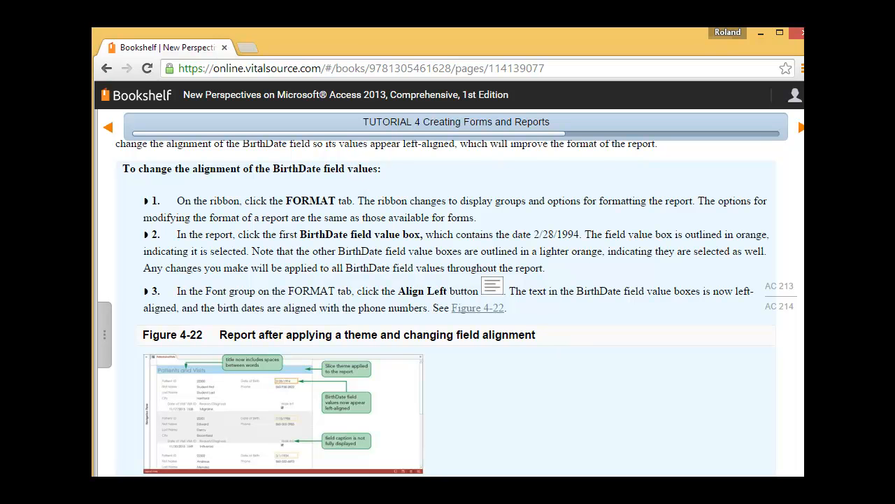
key("alt+Tab")
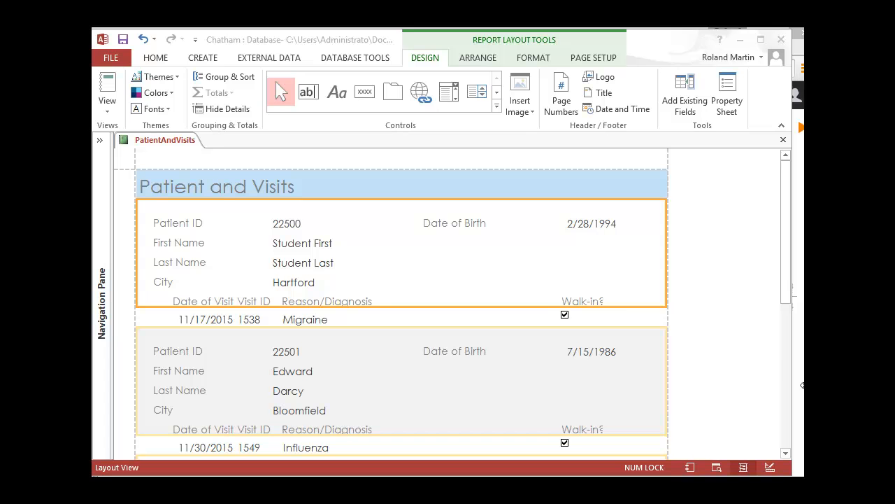
Left-align the BirthDate field values throughout the report, comparing center and right alignment before settling on left.
left_click(533, 56)
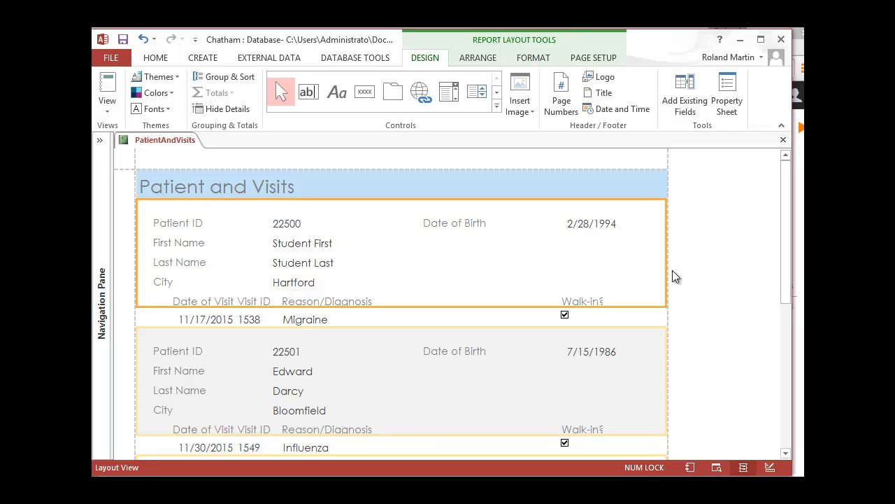
left_click(611, 224)
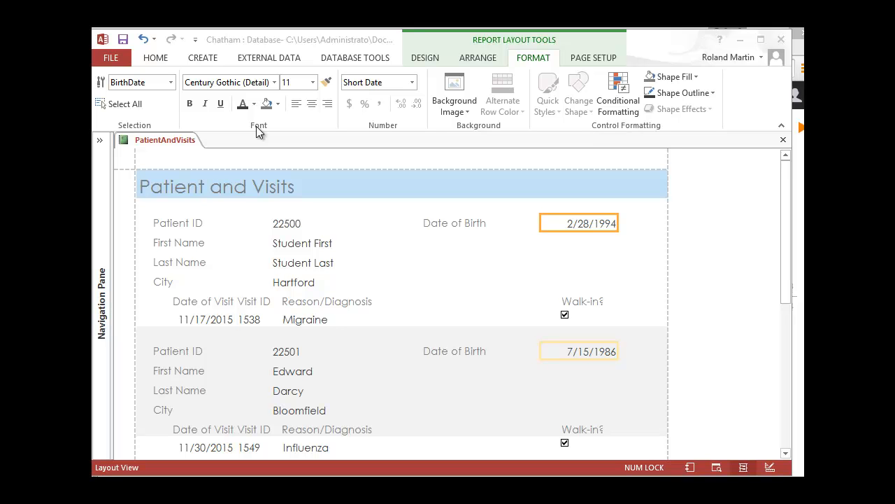
left_click(296, 105)
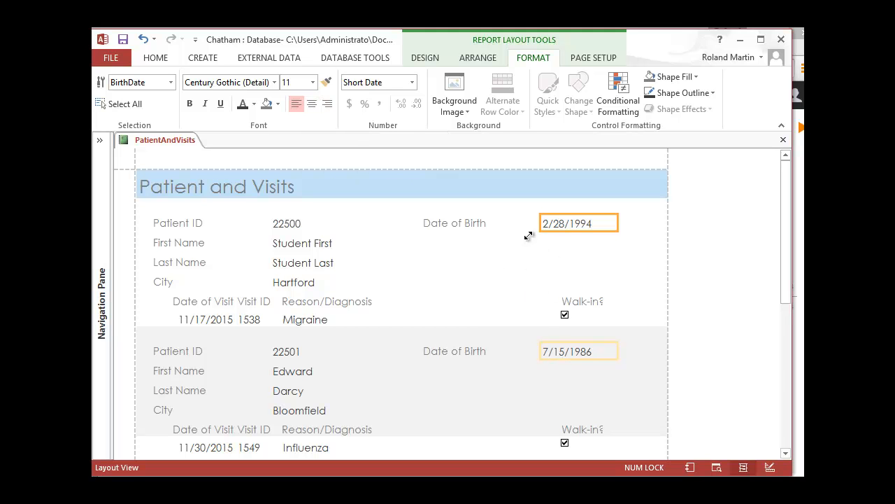
left_click(312, 105)
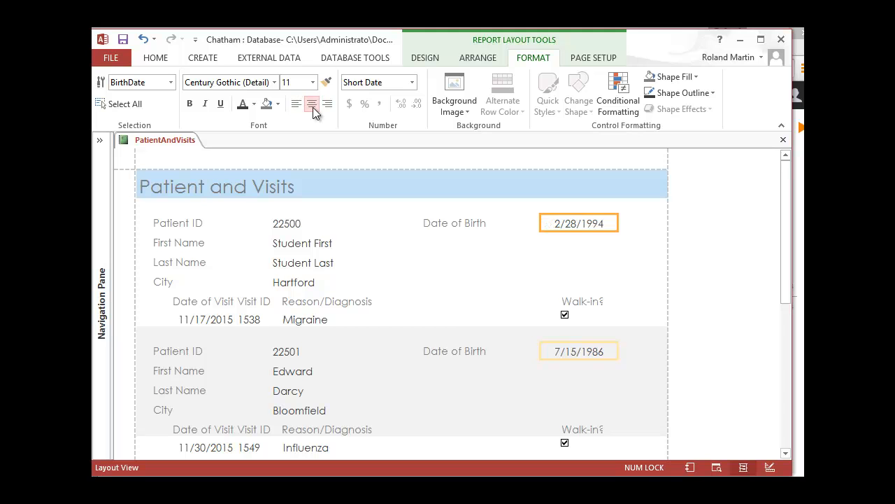
left_click(330, 106)
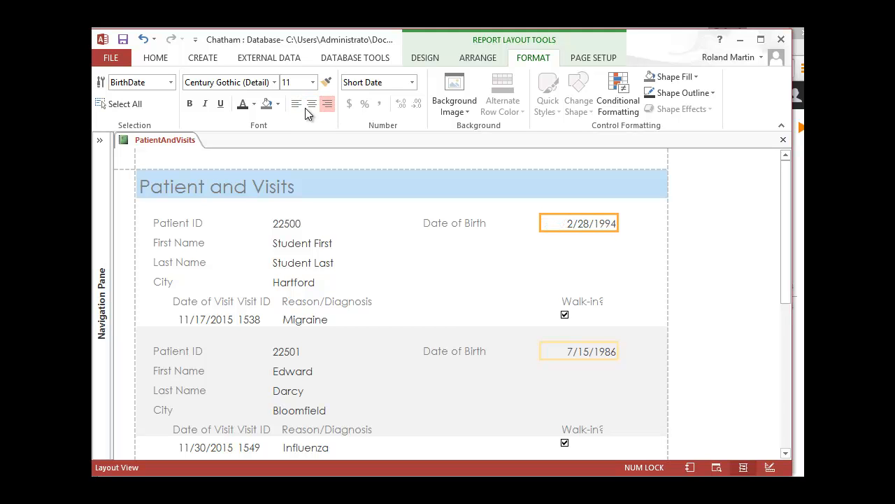
left_click(296, 106)
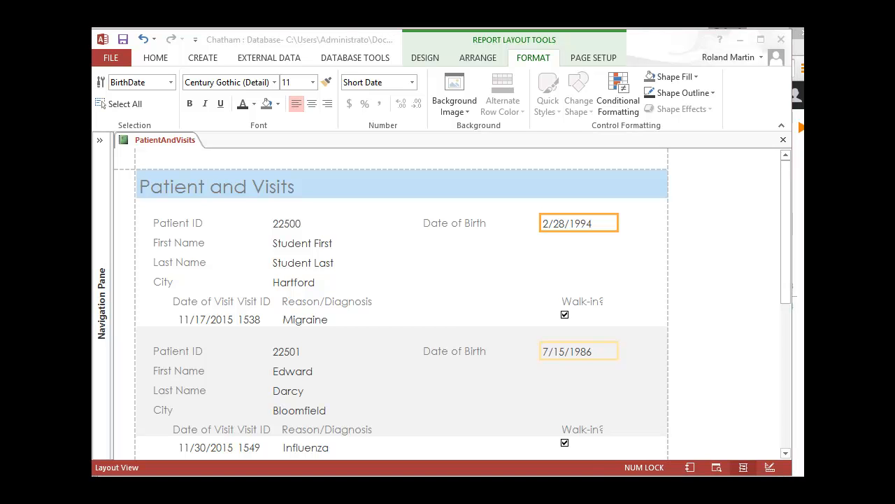
Read the textbook's next page on moving and resizing the WalkIn field label and return to Access.
key("alt+Tab")
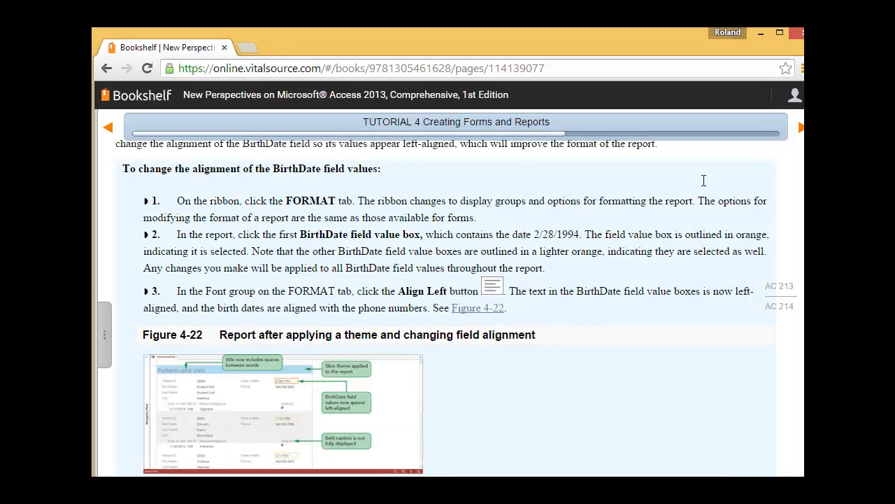
left_click(799, 132)
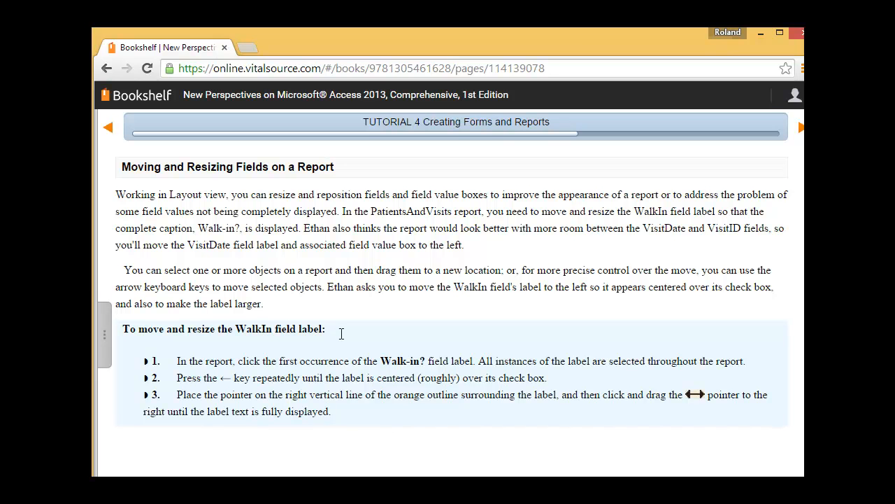
key("alt+Tab")
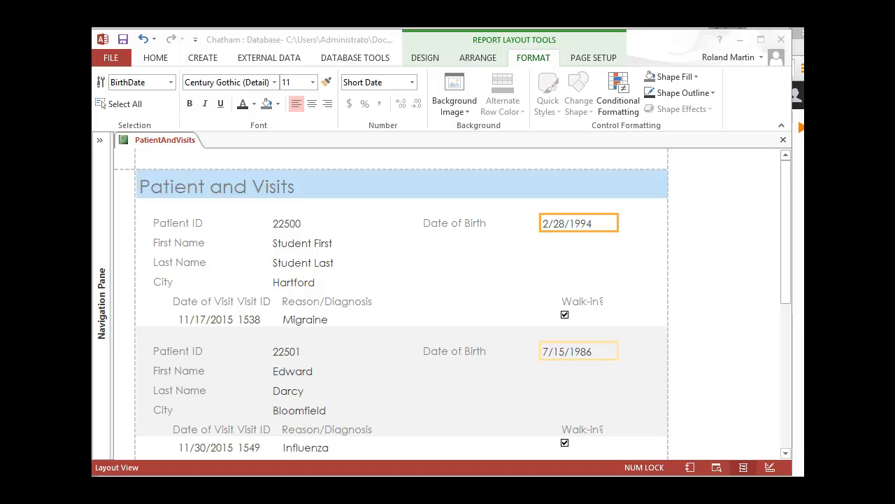
Move the Walk-in? field label to the left throughout the report until it is roughly centered over its check box.
left_click(593, 305)
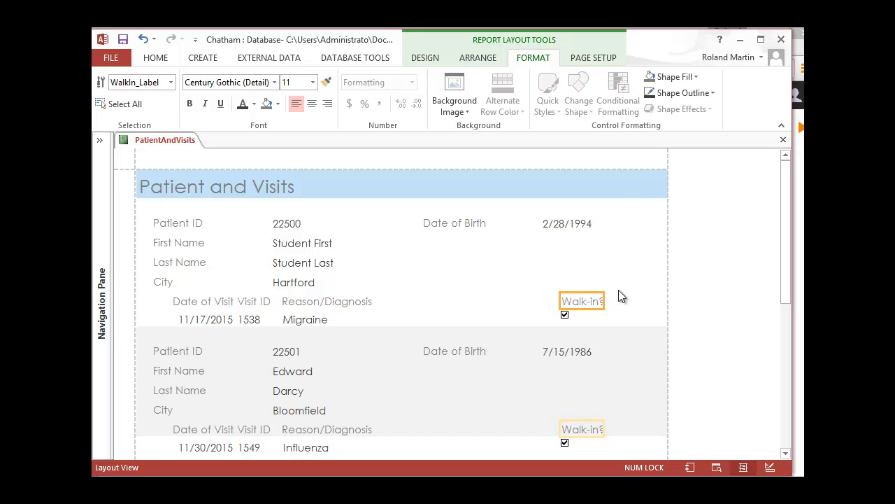
scroll(618, 291, "down", 1)
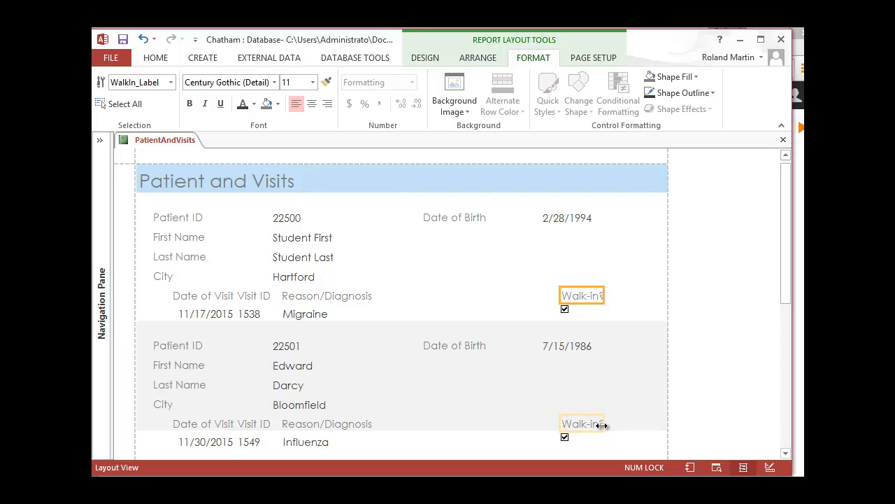
left_click(630, 289)
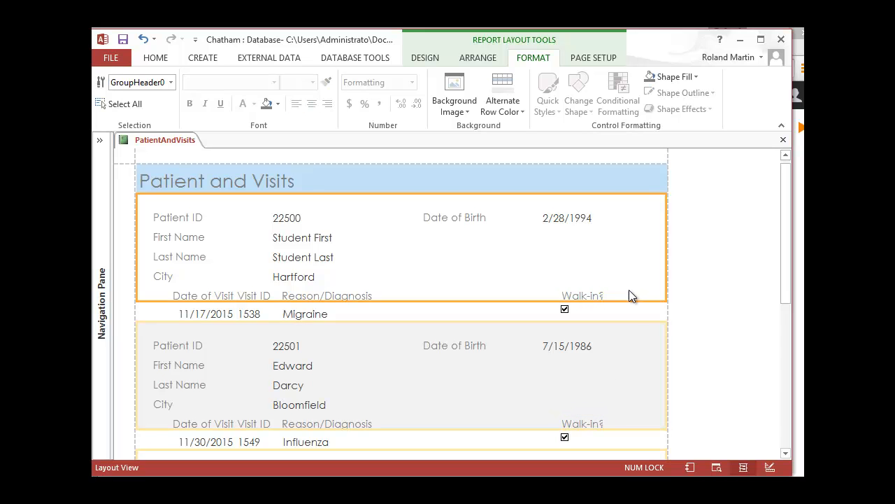
left_click(584, 295)
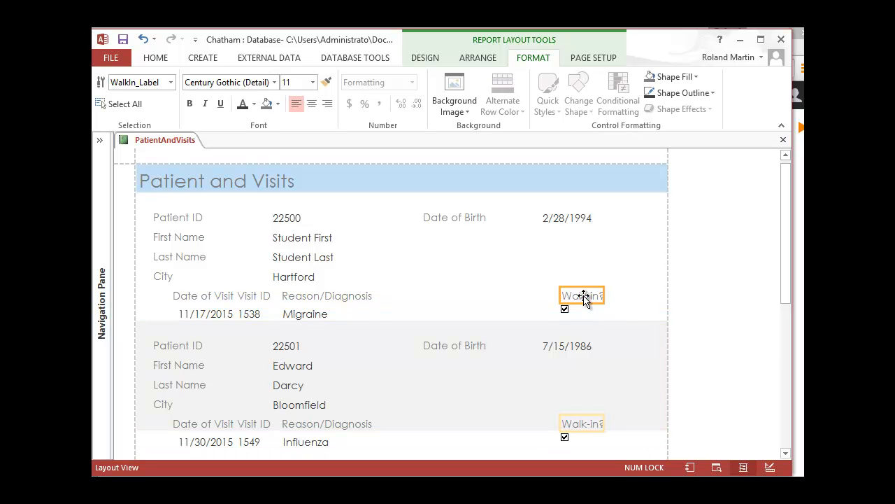
left_click(529, 328)
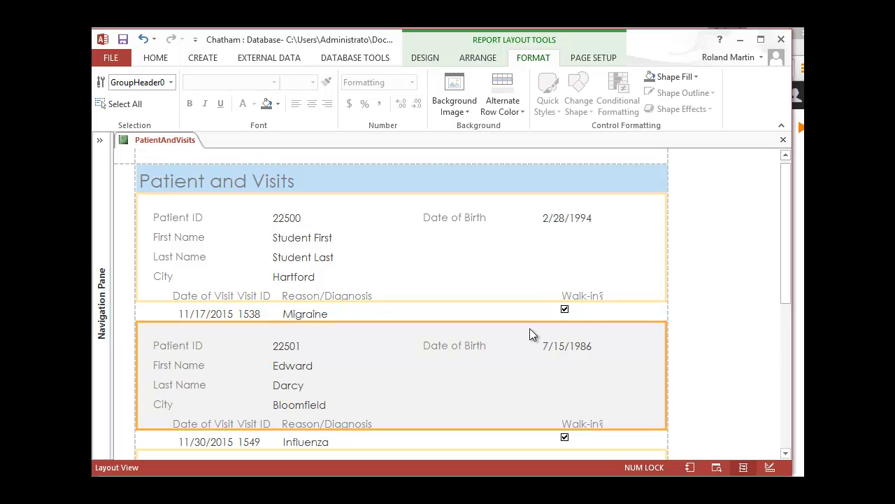
left_click(575, 297)
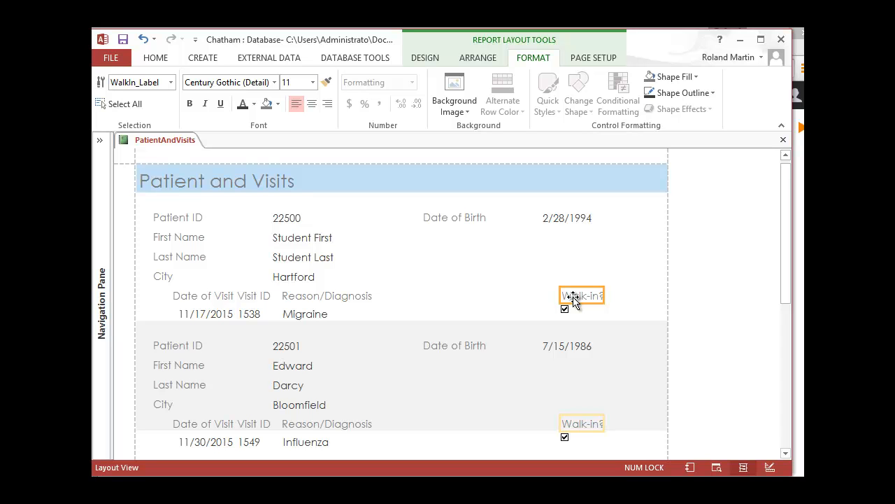
key("Left")
key("Left")
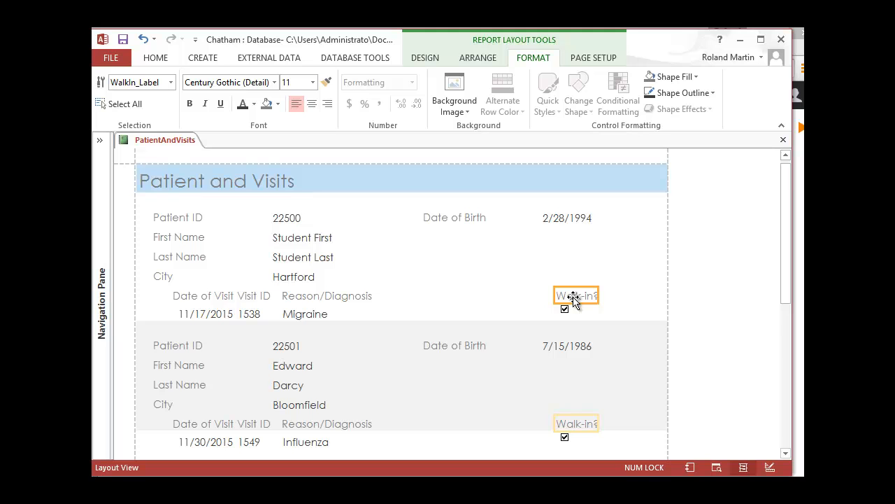
key("Left")
key("Left")
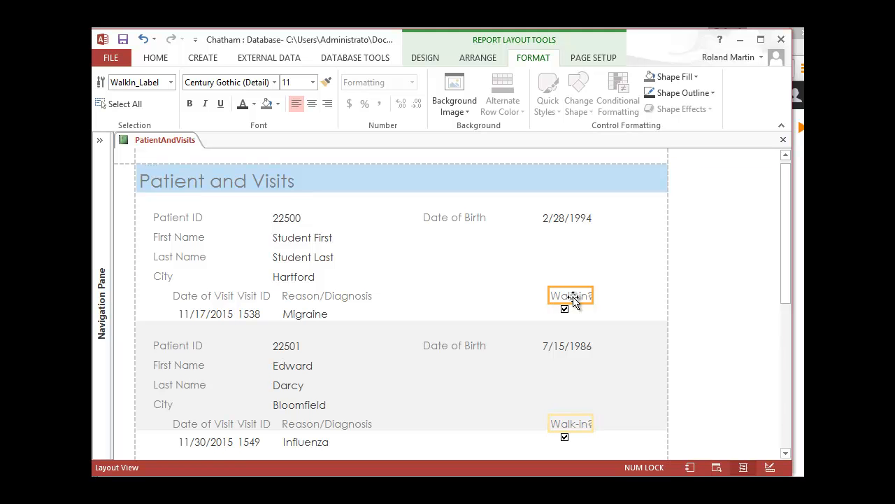
key("Left")
key("Left")
key("Left")
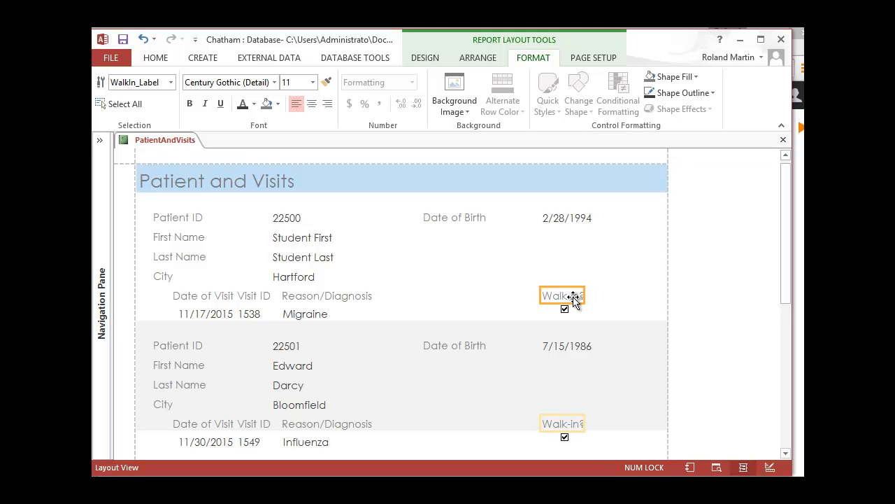
key("Right")
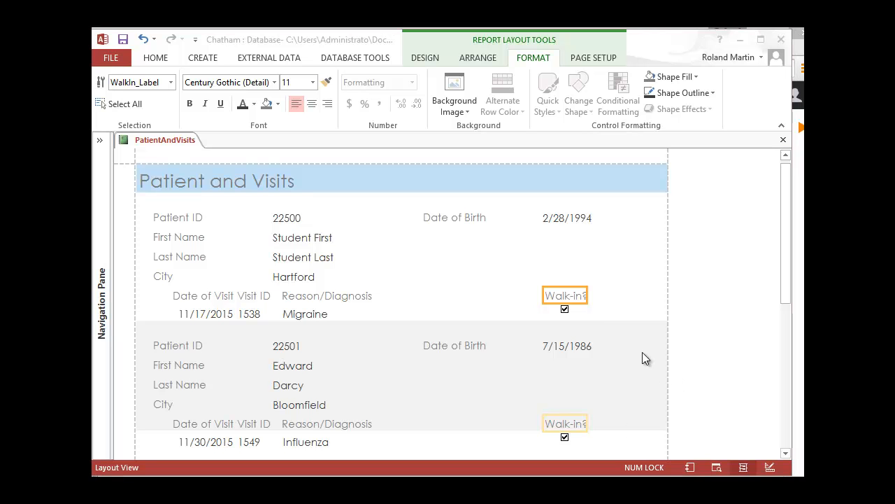
Widen the Walk-in? field label toward the right so its full caption fits.
left_click(590, 295)
left_click(584, 298)
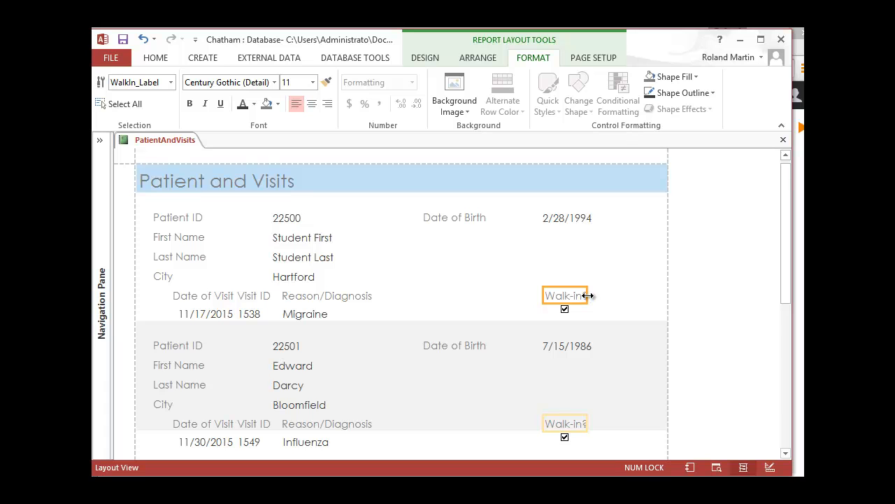
left_click_drag(588, 296, 592, 295)
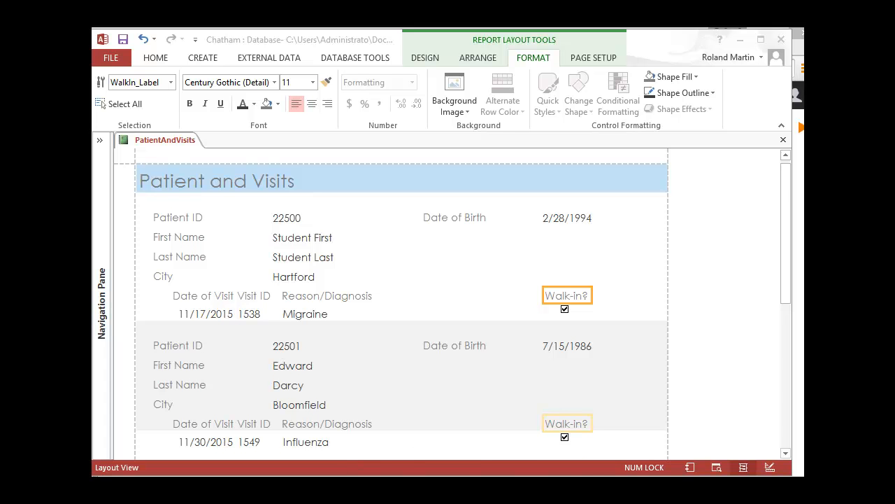
Read the textbook's next page on moving the VisitDate label and field value box, and return to Access.
key("alt+Tab")
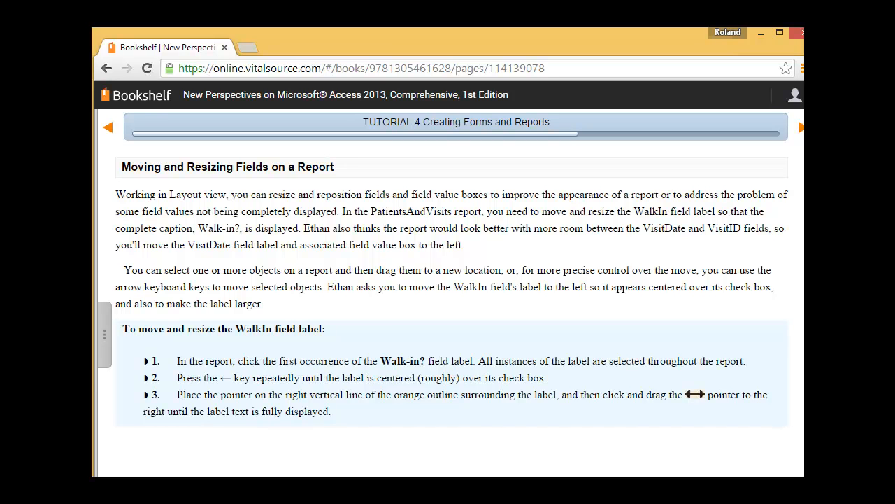
left_click(801, 129)
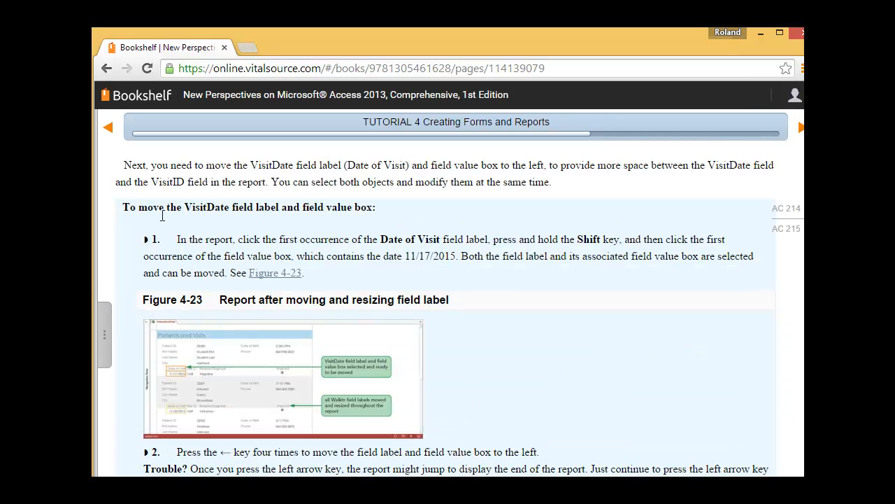
scroll(432, 222, "down", 2)
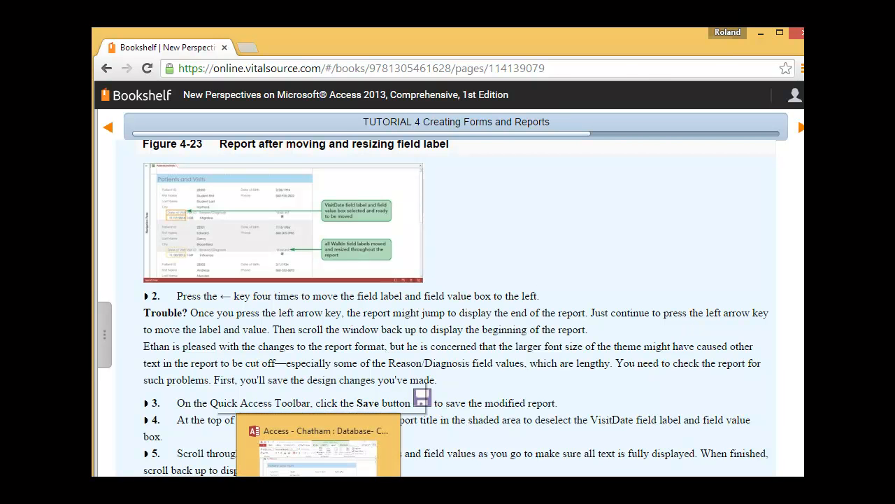
left_click(319, 458)
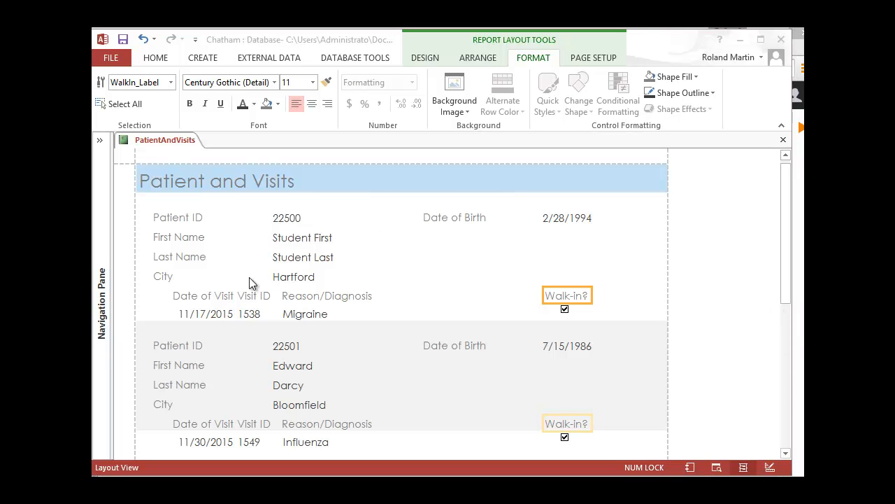
Shift the Date of Visit label and its value box together to the left, away from Visit ID, and save the report.
left_click(207, 297)
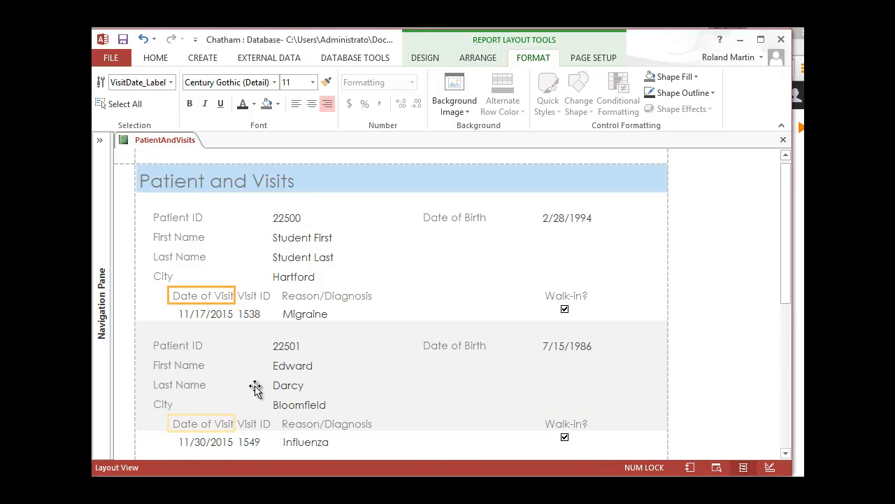
scroll(254, 383, "down", 1)
scroll(254, 378, "down", 2)
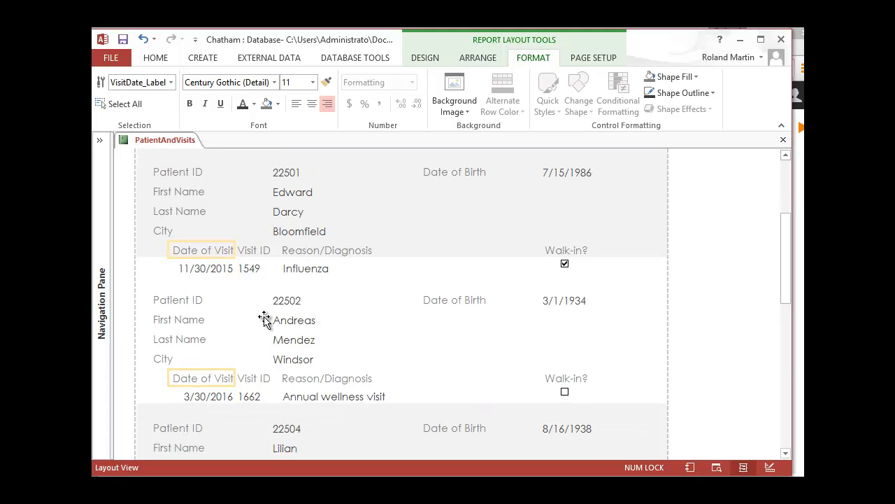
scroll(266, 320, "up", 2)
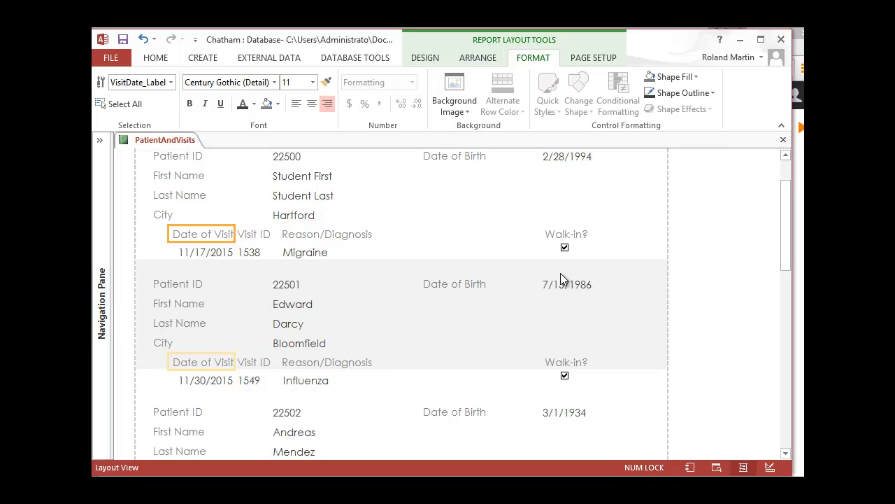
left_click(220, 258, "shift")
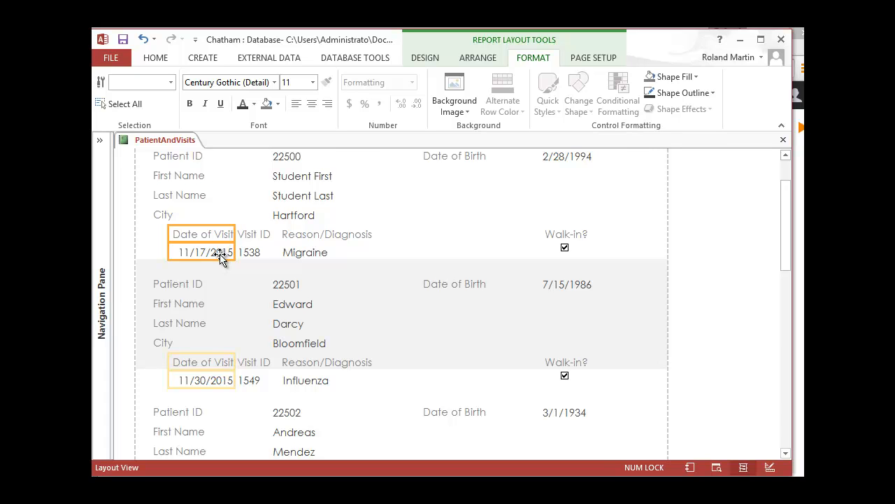
key("Left")
key("Left")
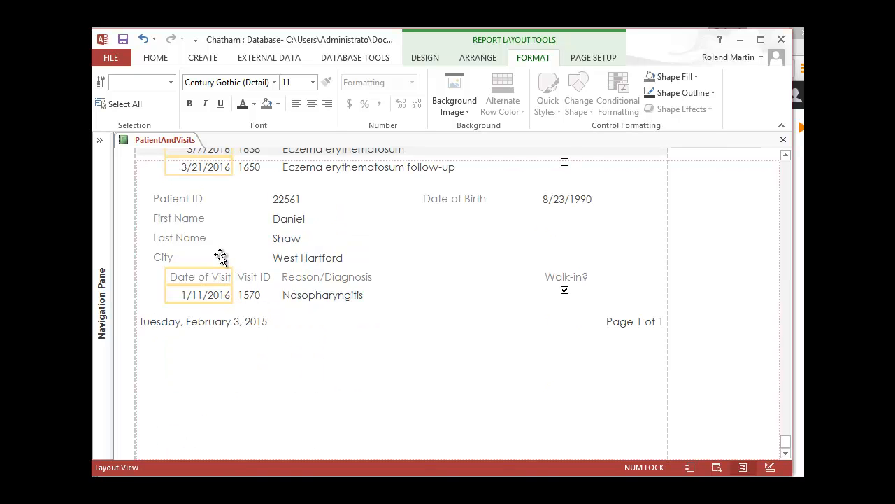
key("Left")
key("Left")
key("Left")
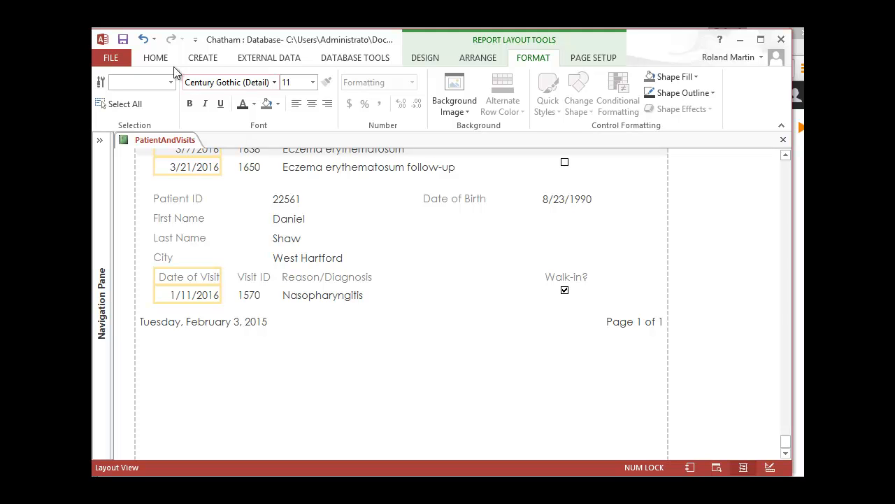
left_click(123, 39)
Check the field labels and values from the report's end back to its beginning, and select the report title to deselect the VisitDate objects.
scroll(270, 231, "up", 5)
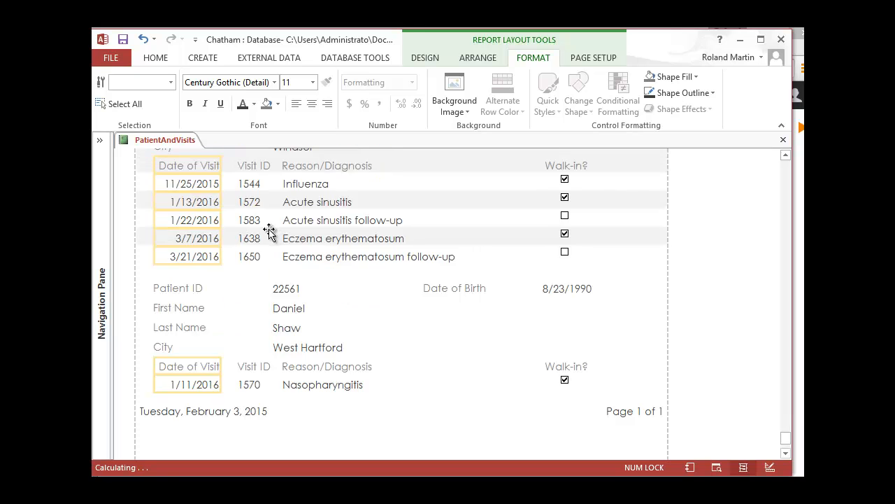
scroll(269, 231, "up", 15)
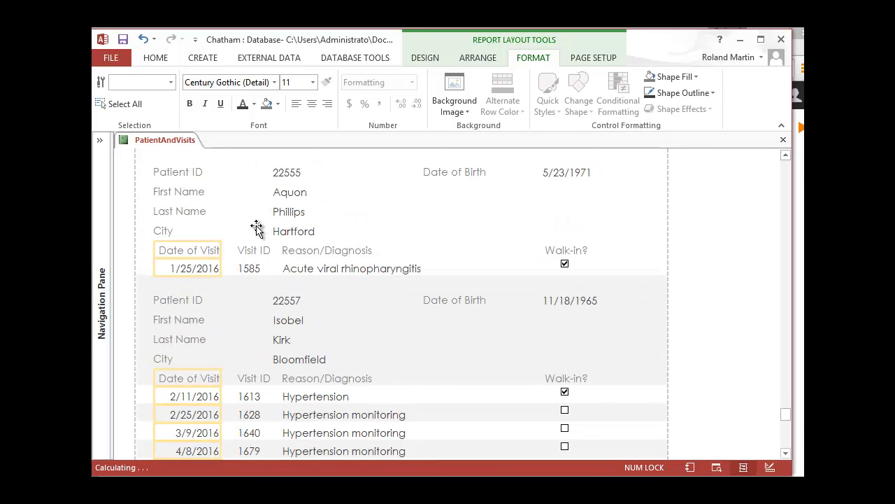
scroll(257, 227, "up", 10)
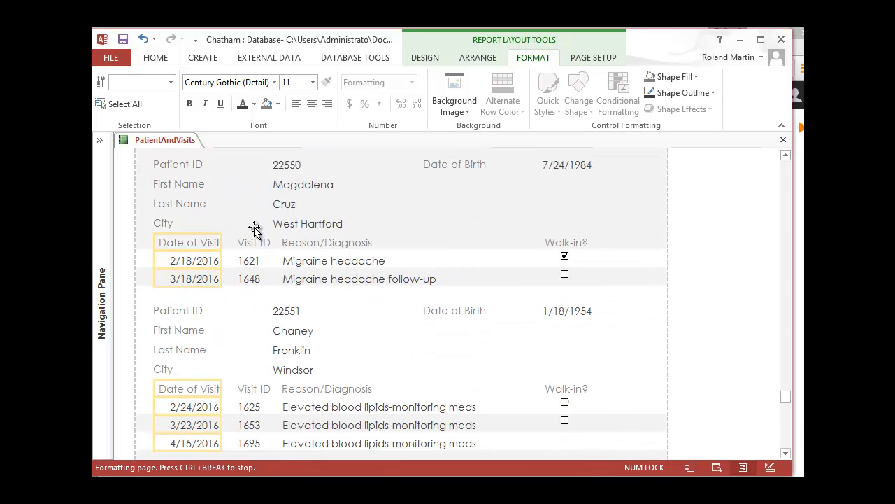
scroll(254, 229, "up", 6)
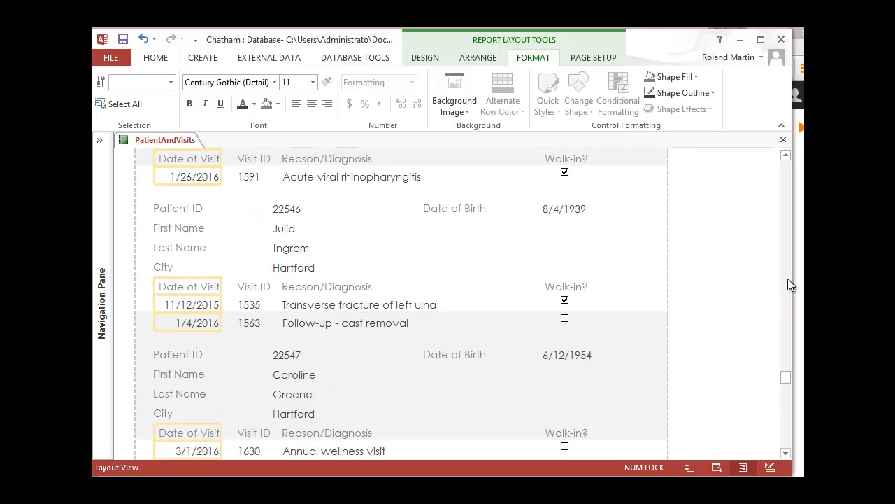
scroll(748, 282, "up", 10)
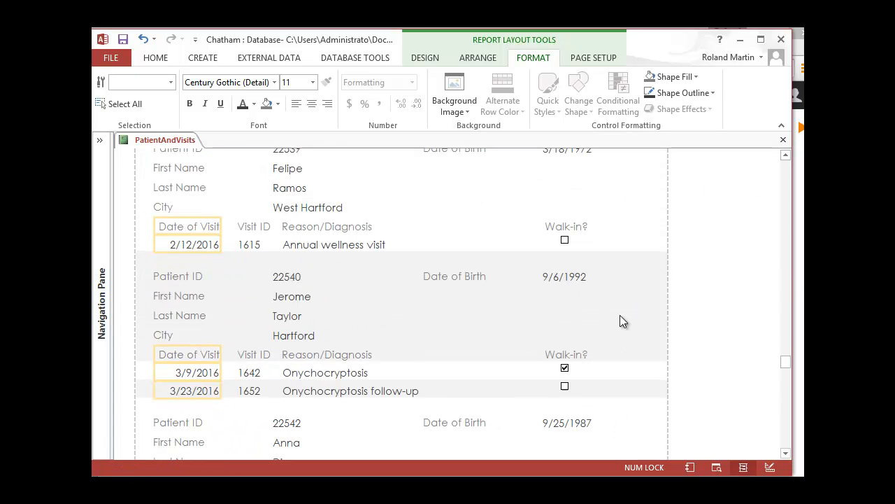
scroll(434, 217, "up", 3)
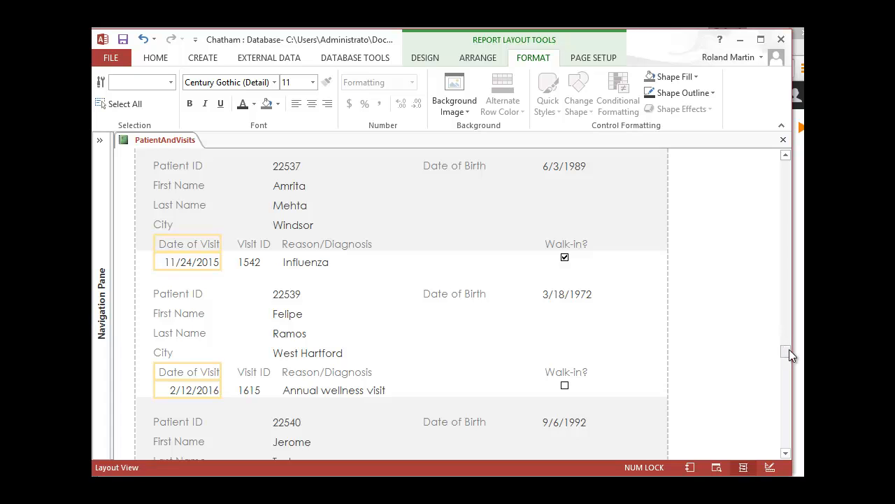
left_click_drag(787, 350, 787, 154)
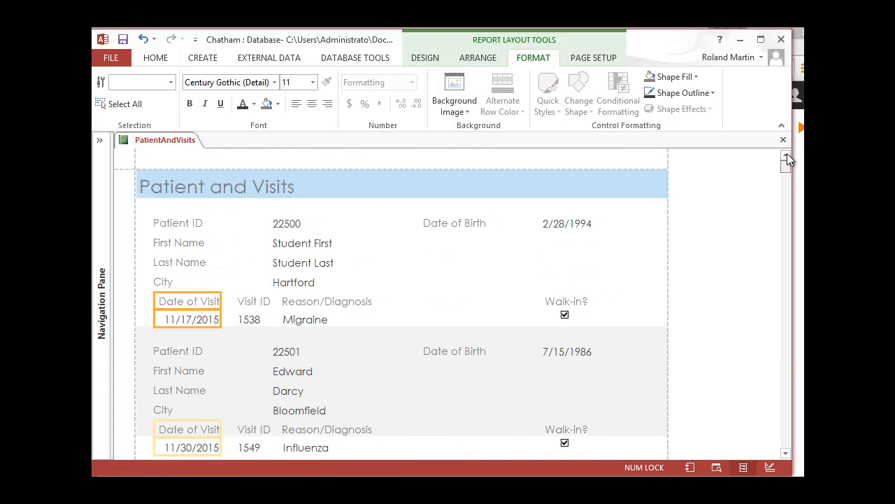
left_click(254, 186)
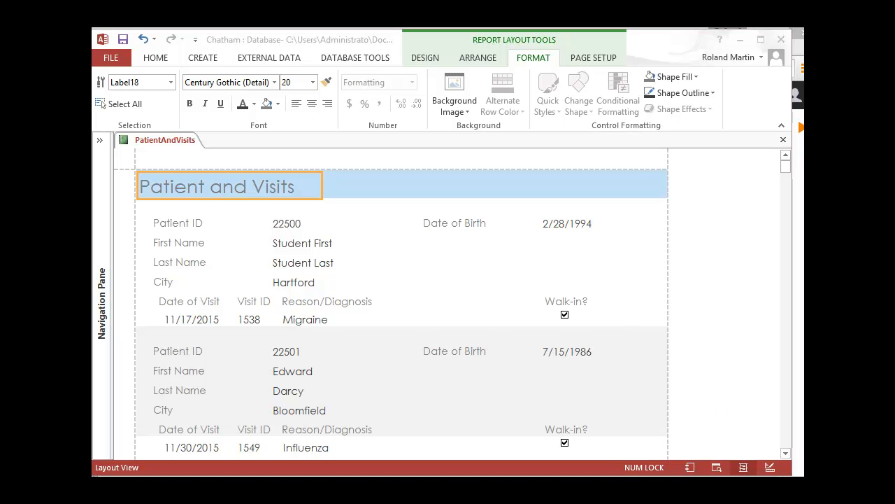
Switch to the textbook and open the next page on changing the title font color and inserting a picture.
key("alt+Tab")
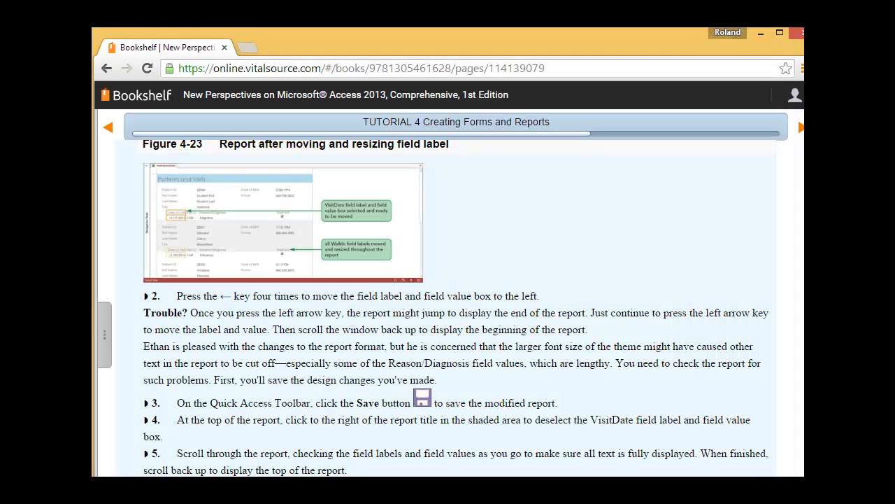
left_click(801, 128)
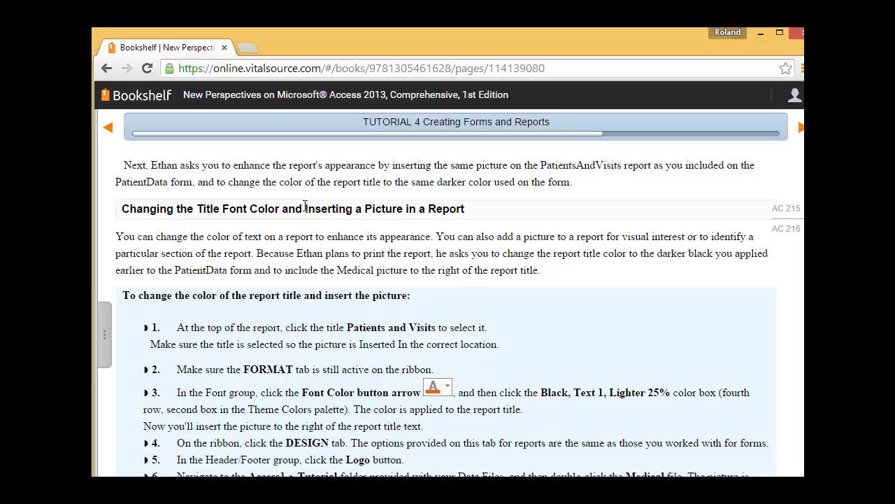
Read the textbook's title color instructions, return to Access, and set the report title's font color to Black, Text 1, Lighter 25%.
scroll(308, 206, "down", 3)
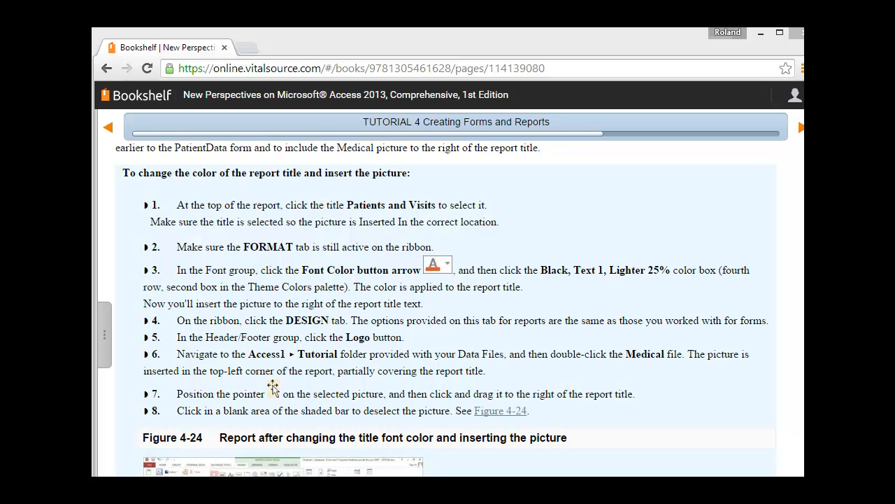
left_click(296, 444)
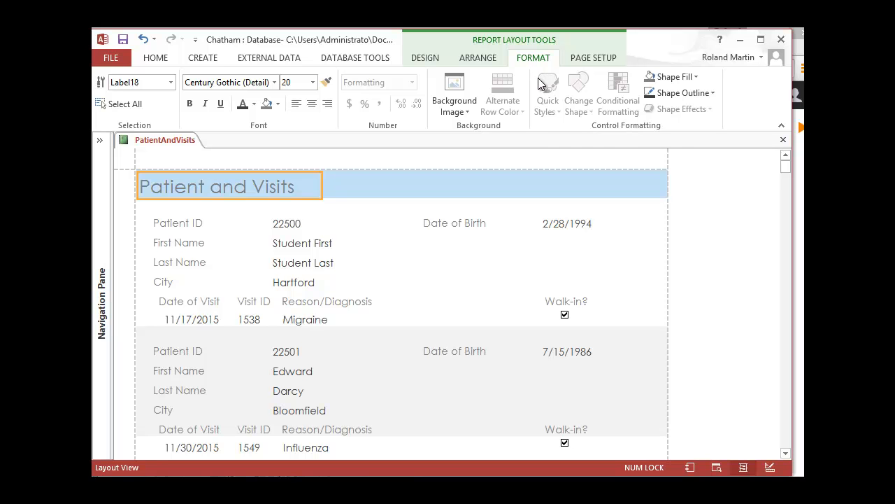
left_click(253, 104)
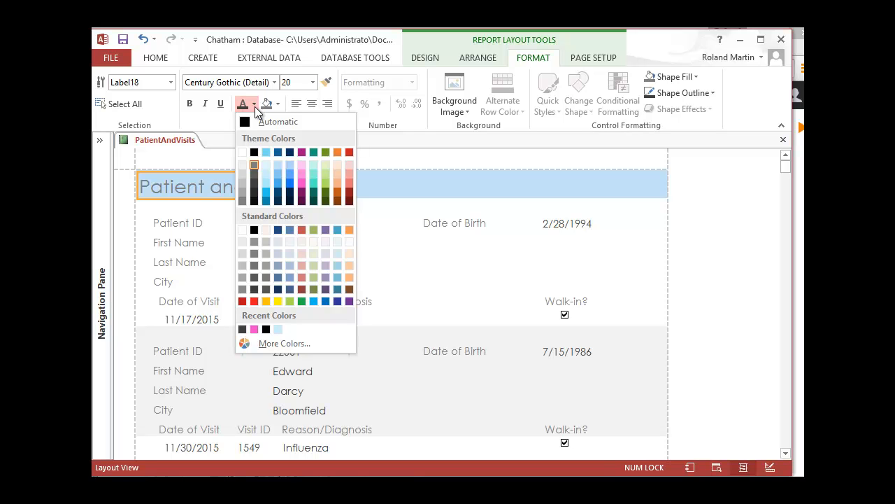
left_click(254, 186)
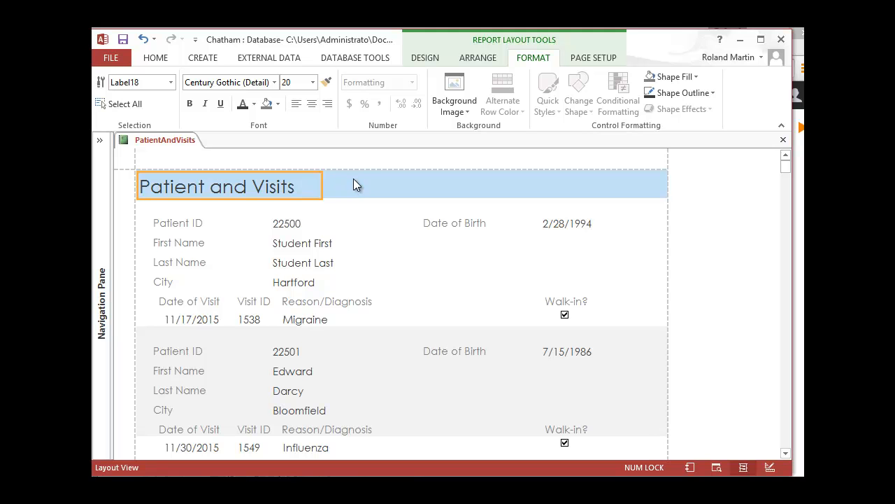
Insert the Medical picture from the Tutorial folder as the report's logo and move it to the right of the title text.
left_click(429, 61)
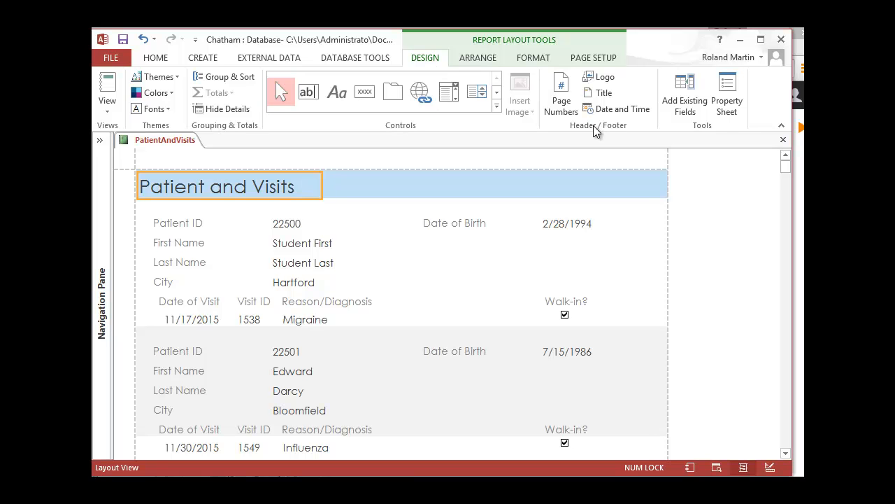
left_click(609, 77)
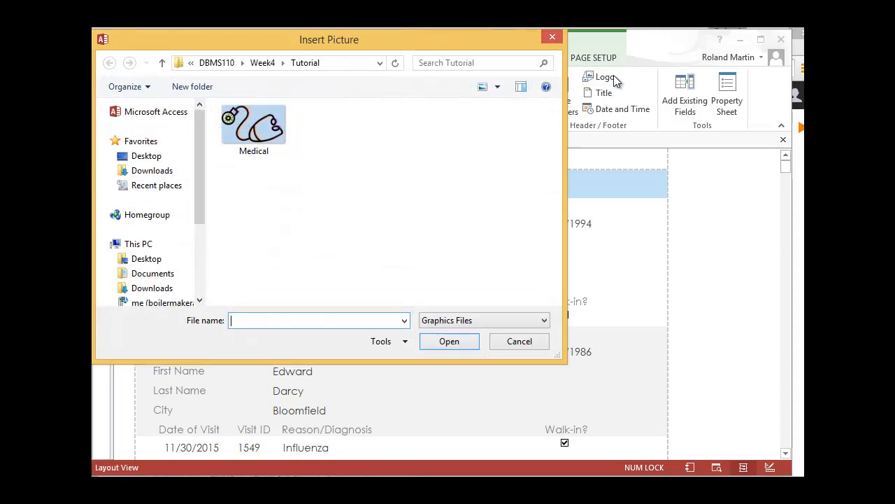
left_click(254, 123)
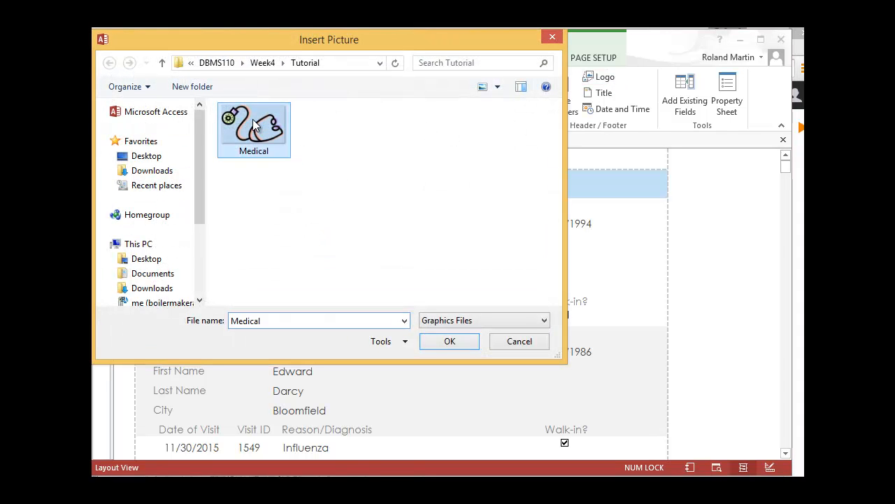
left_click(450, 340)
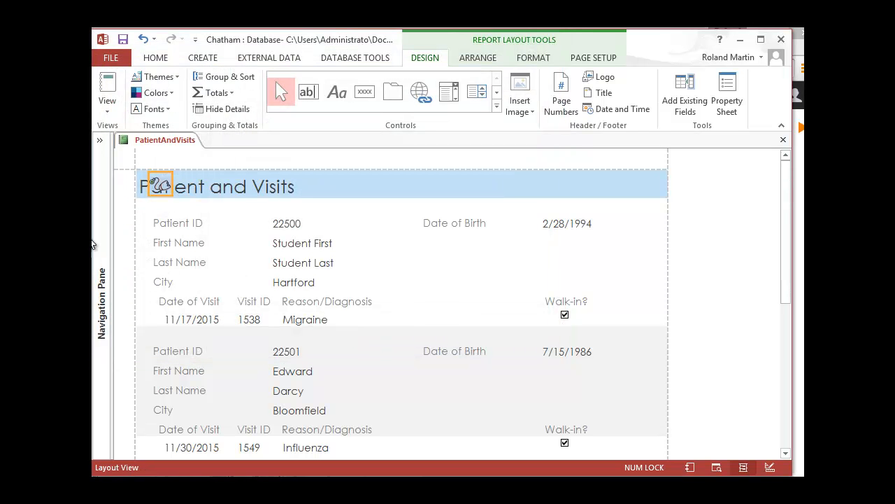
left_click_drag(161, 184, 316, 187)
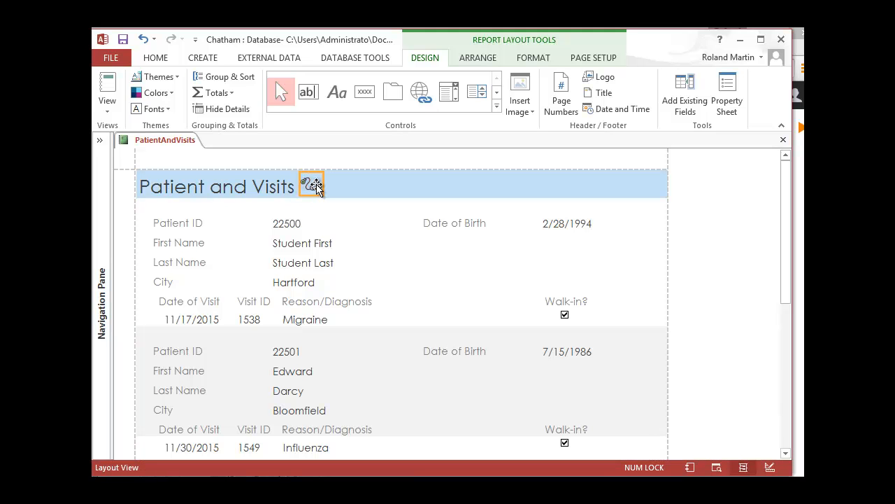
left_click_drag(317, 188, 335, 188)
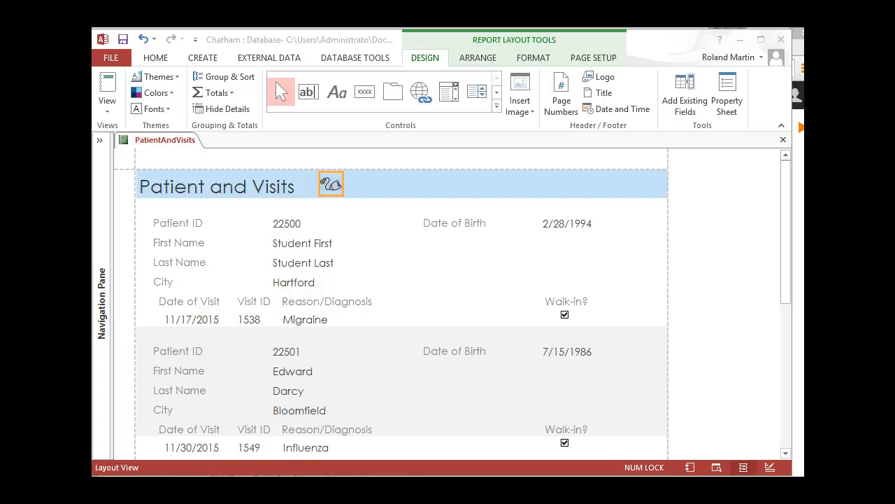
Switch to the textbook, read the next page on conditional formatting for the Birth Date field, and return to Access.
key("alt+Tab")
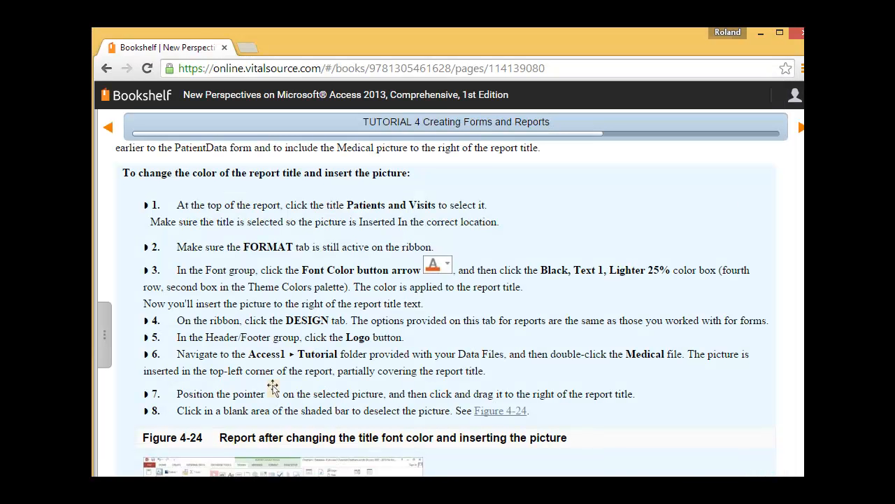
left_click(801, 127)
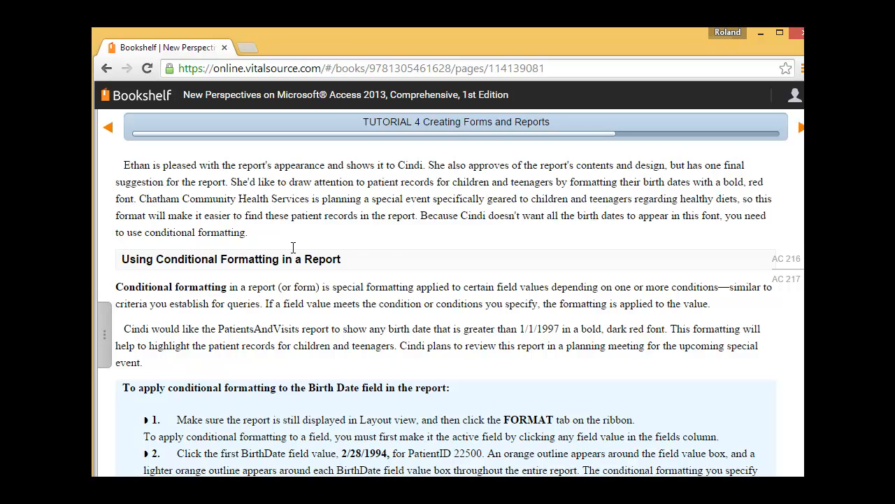
scroll(365, 281, "down", 3)
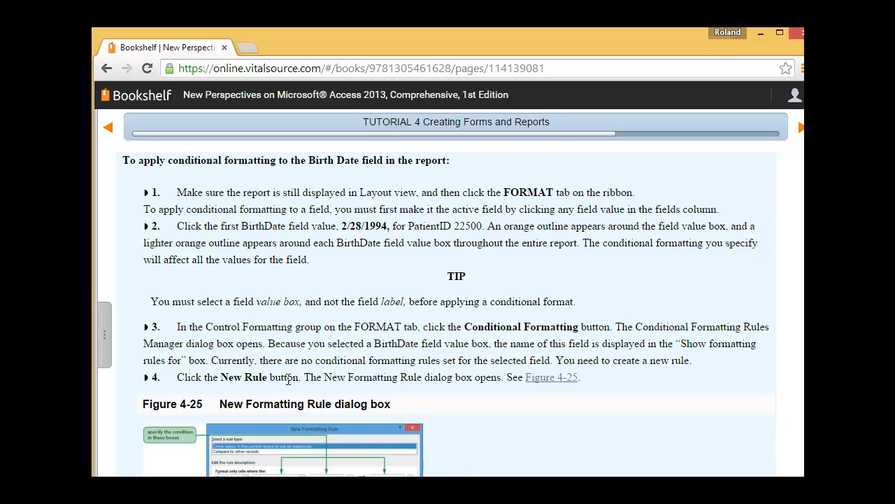
key("alt+Tab")
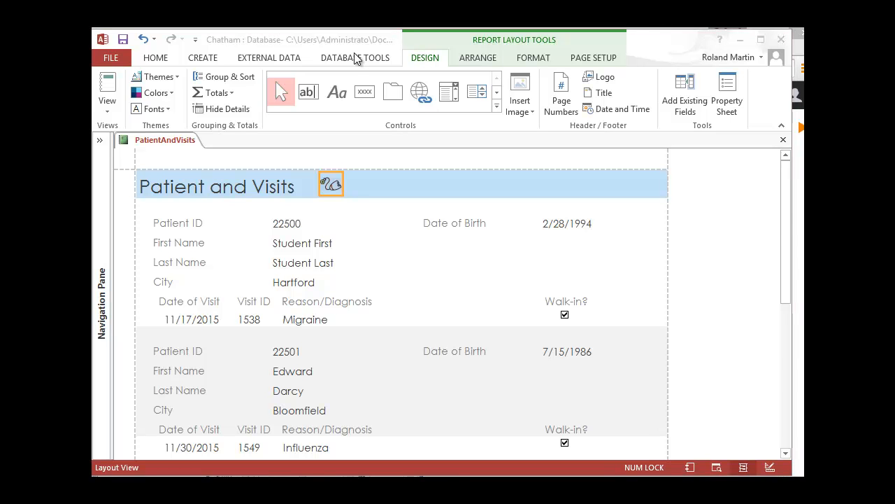
Keep the report in Layout view and start a new conditional formatting rule for the BirthDate field value box.
left_click(114, 113)
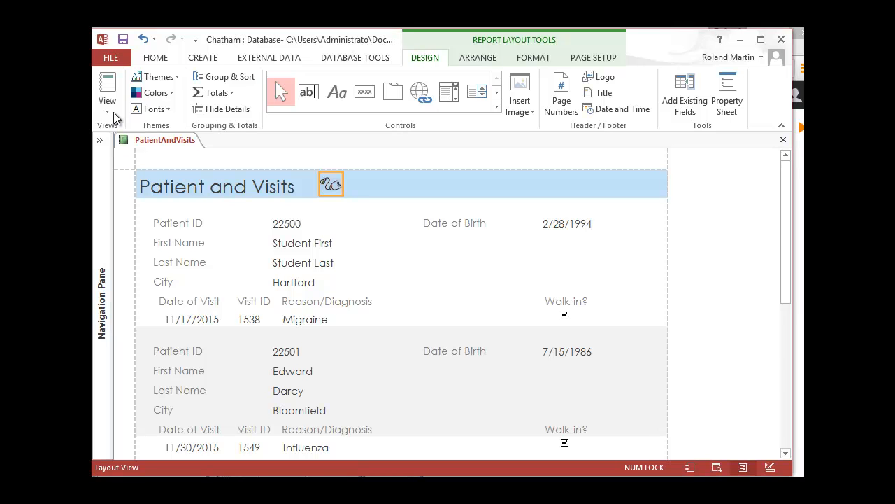
left_click(108, 111)
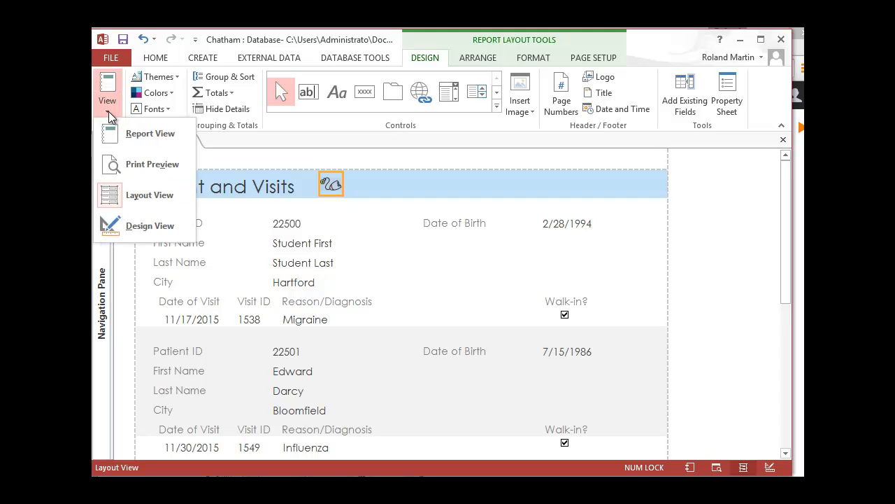
left_click(124, 197)
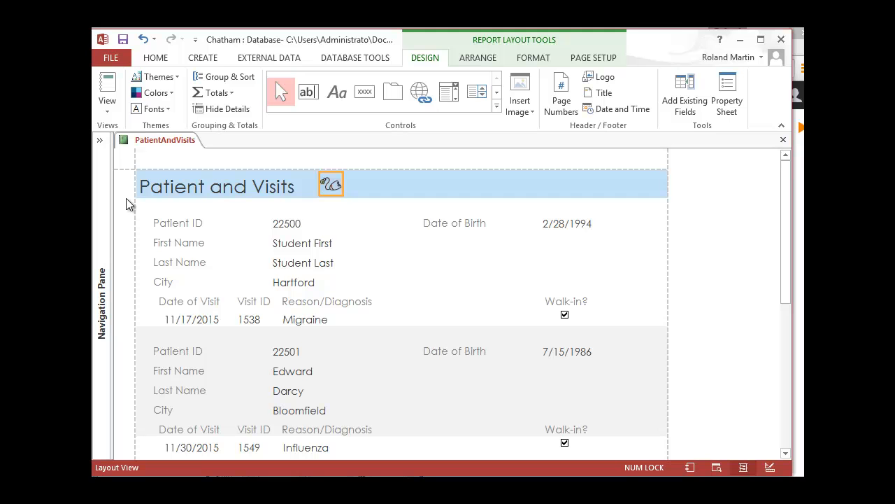
left_click(542, 59)
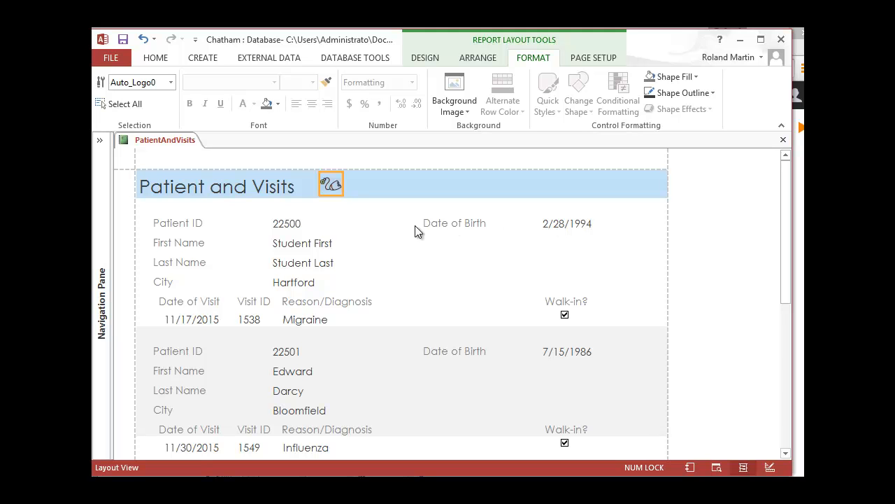
left_click(581, 222)
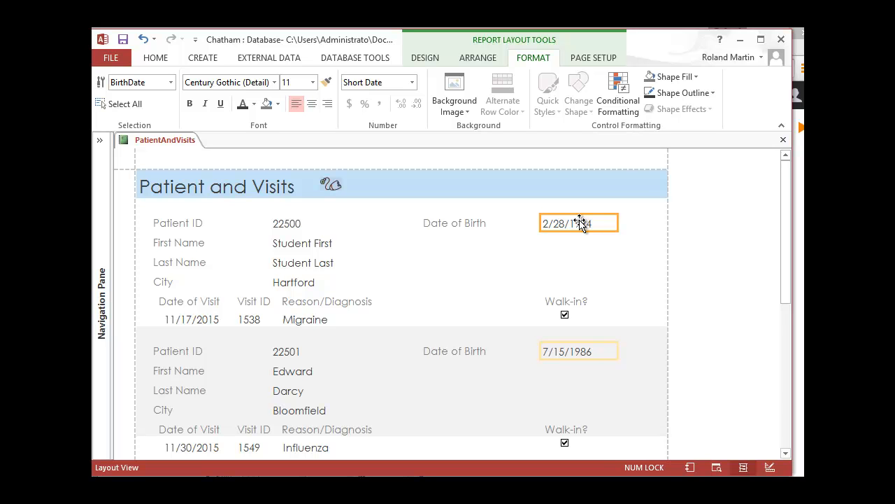
left_click(618, 107)
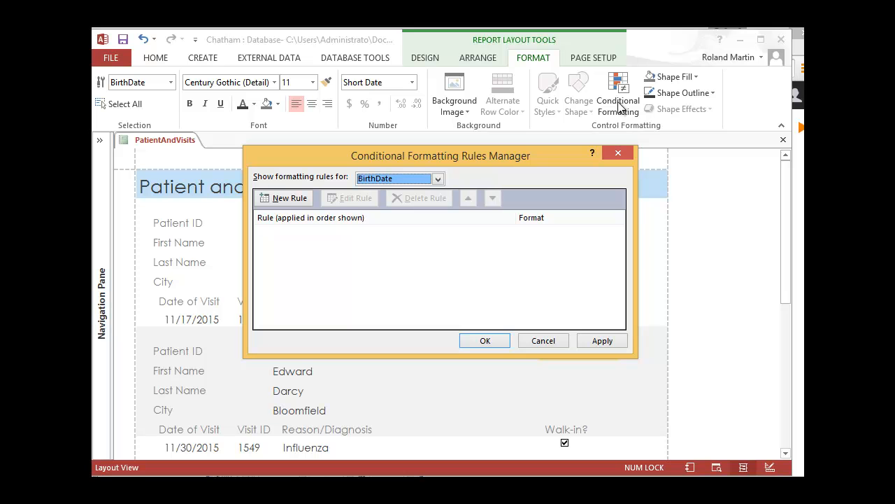
left_click(297, 201)
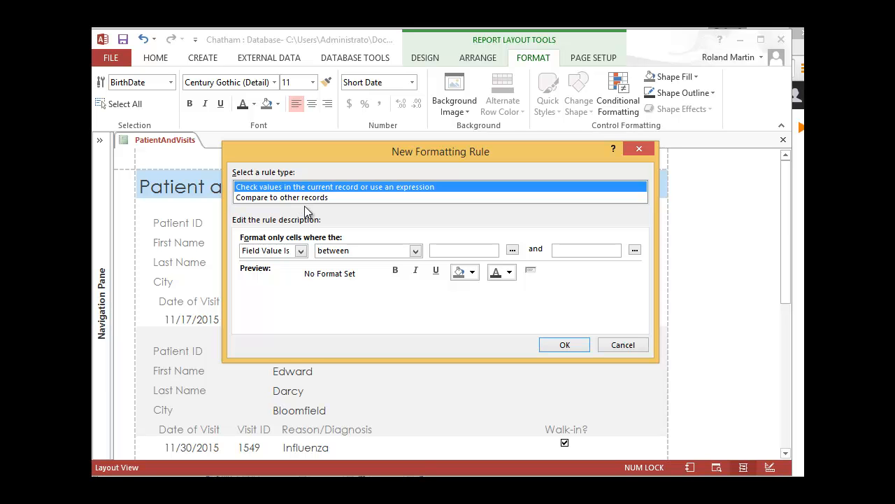
Consult the textbook's instructions for the rule's condition and format, and return to the New Formatting Rule dialog in Access.
key("alt+Tab")
scroll(442, 342, "down", 3)
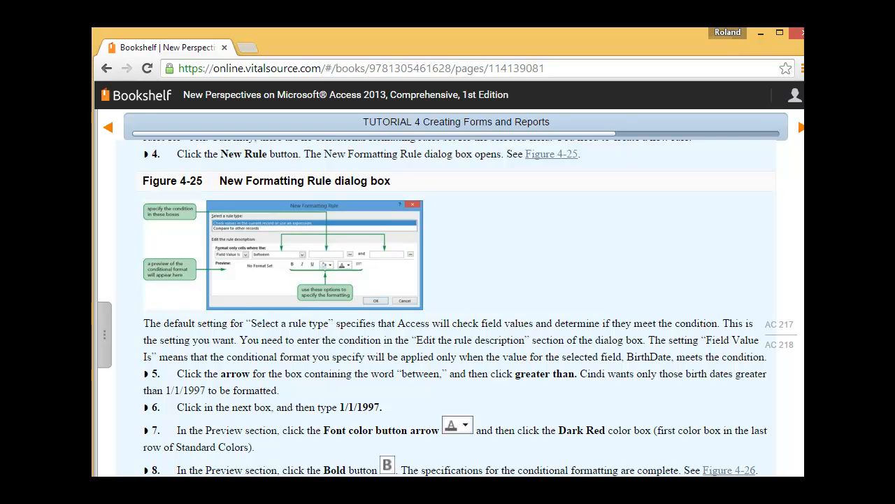
key("alt+Tab")
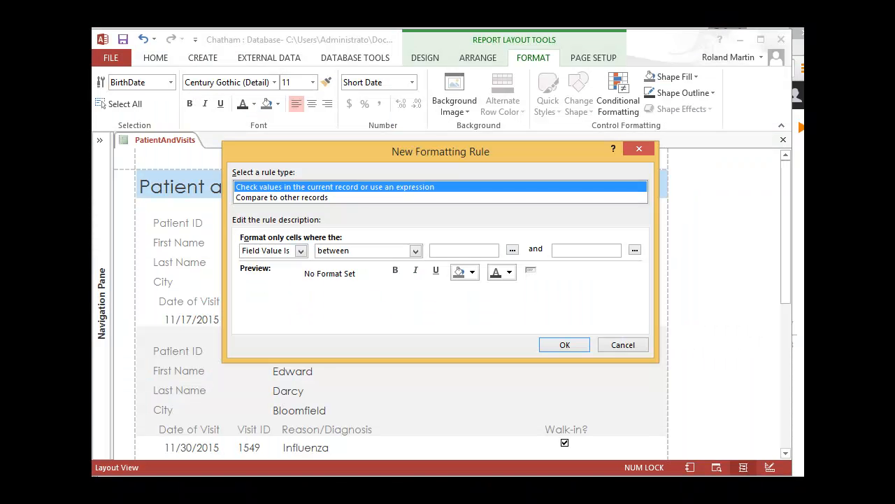
key("alt+Tab")
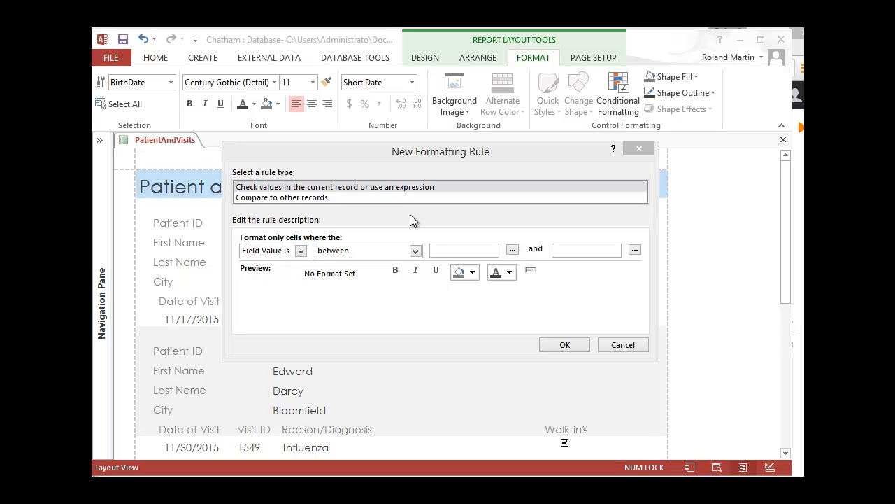
Set the rule's condition to format field values greater than 1/1/1997.
left_click(416, 251)
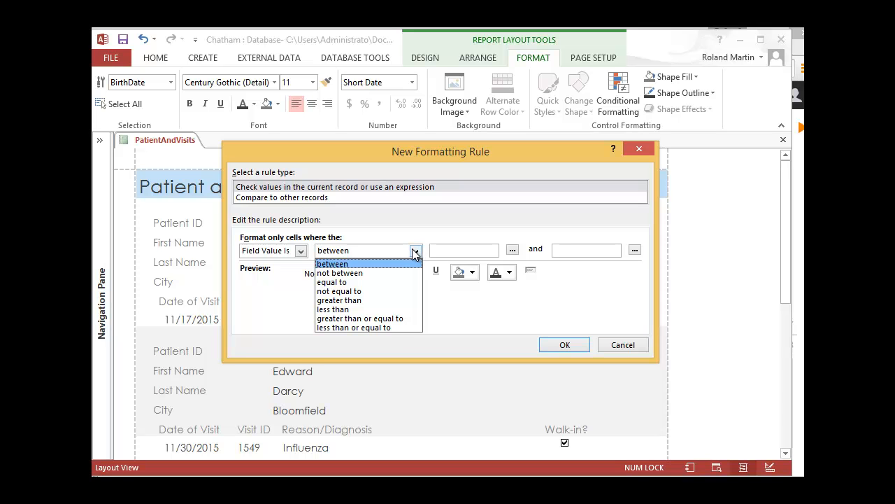
left_click(359, 300)
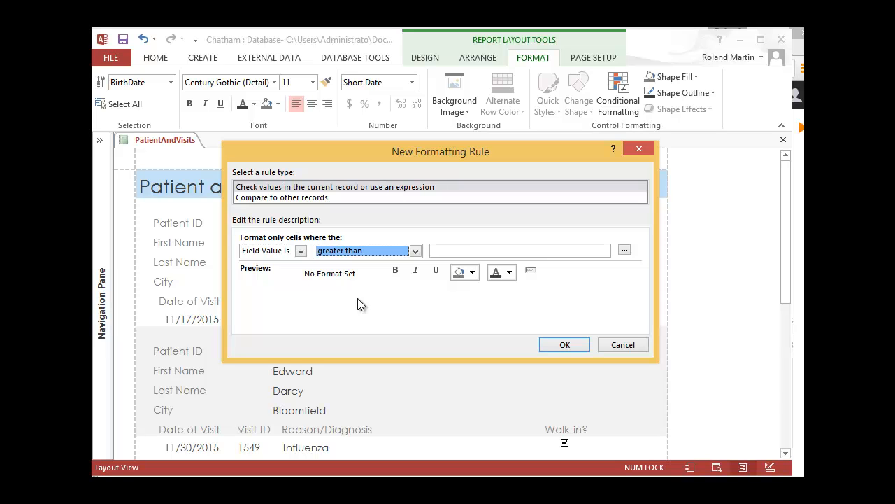
left_click(473, 252)
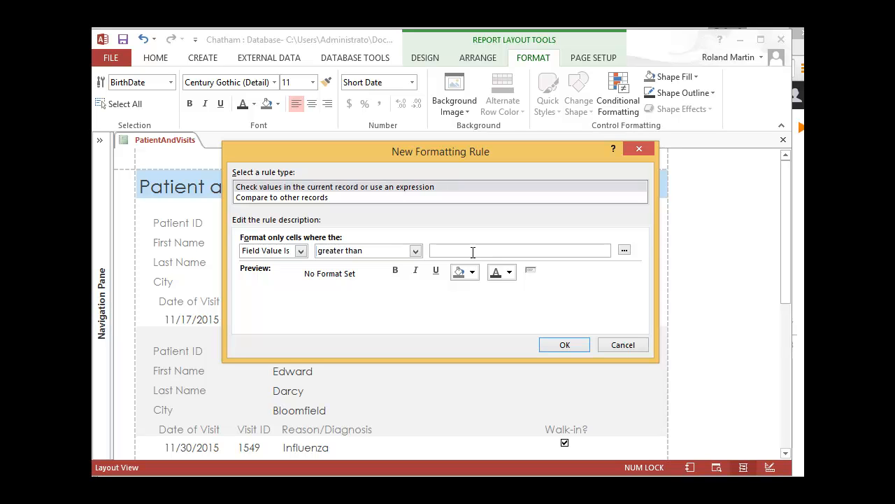
type("1/1/1997")
Give the rule a Dark Red font color and bold formatting, and apply it to the BirthDate field.
left_click(510, 274)
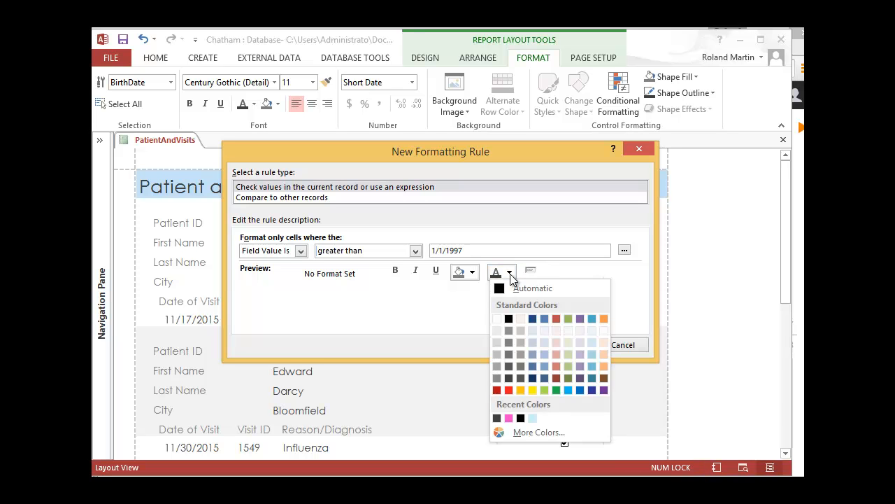
left_click(496, 391)
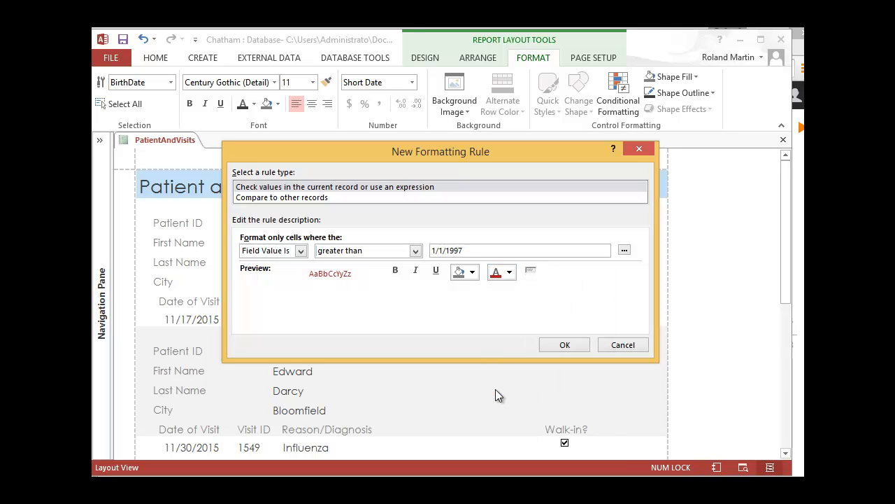
left_click(397, 272)
left_click(568, 343)
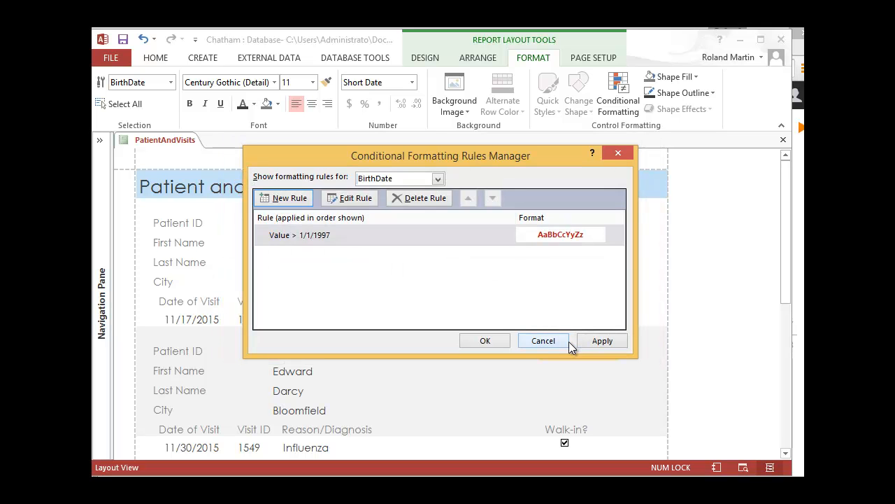
left_click(494, 336)
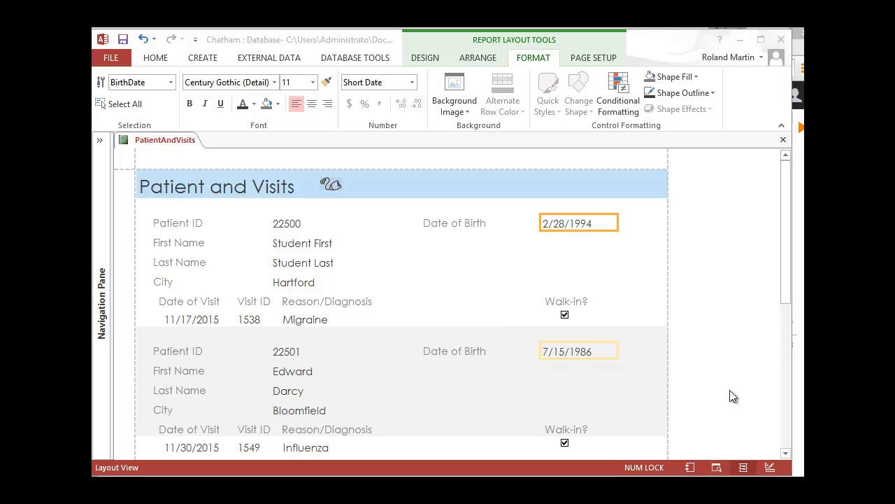
Glance at the textbook, return to Access, and show the report's second page in Print Preview to check the birth date formatting.
left_click(800, 433)
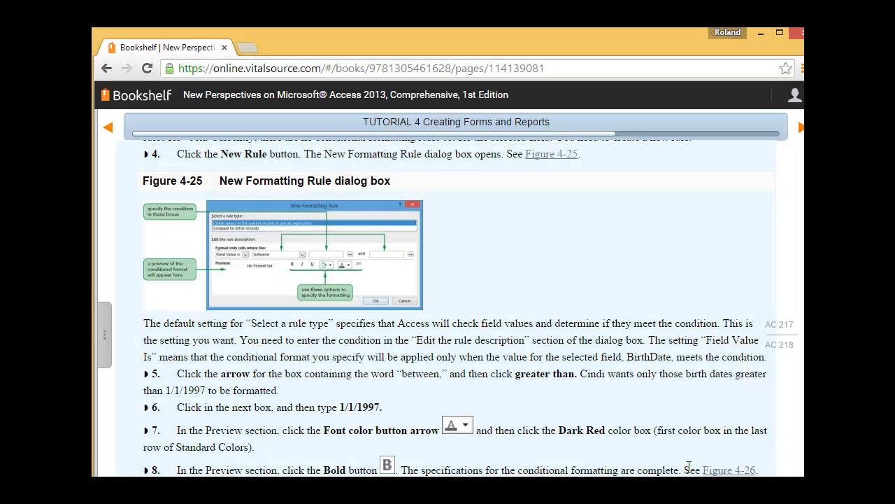
key("alt+Tab")
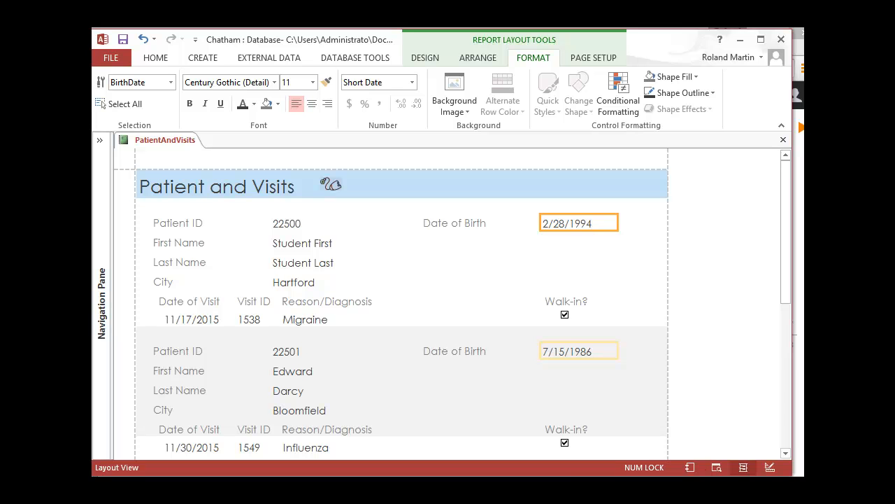
left_click(722, 469)
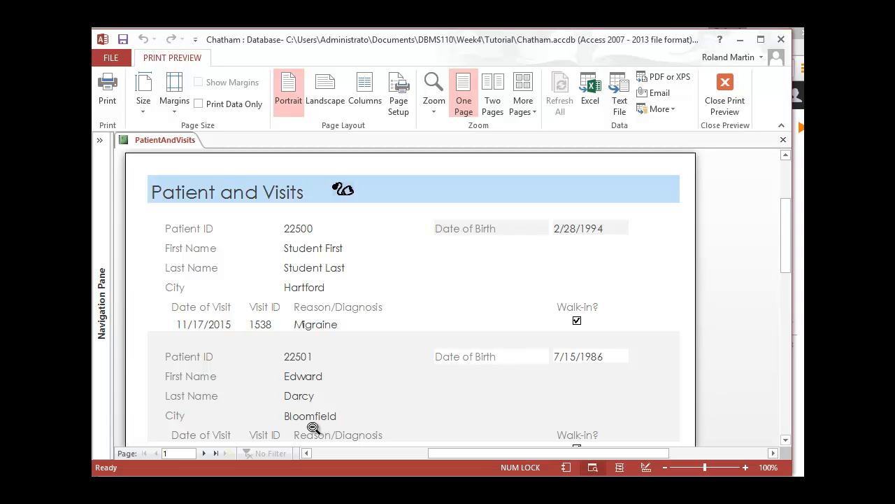
left_click(203, 454)
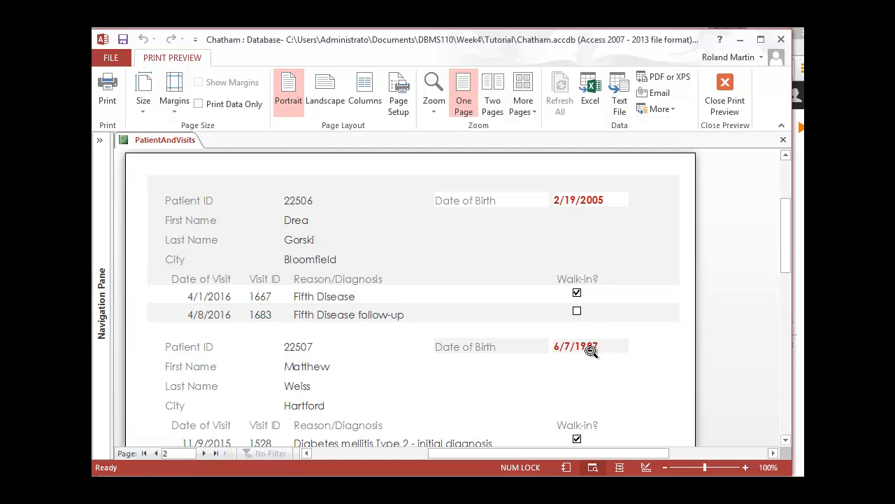
Examine the birth dates on the report's second page to see which ones carry the conditional formatting.
scroll(591, 352, "down", 7)
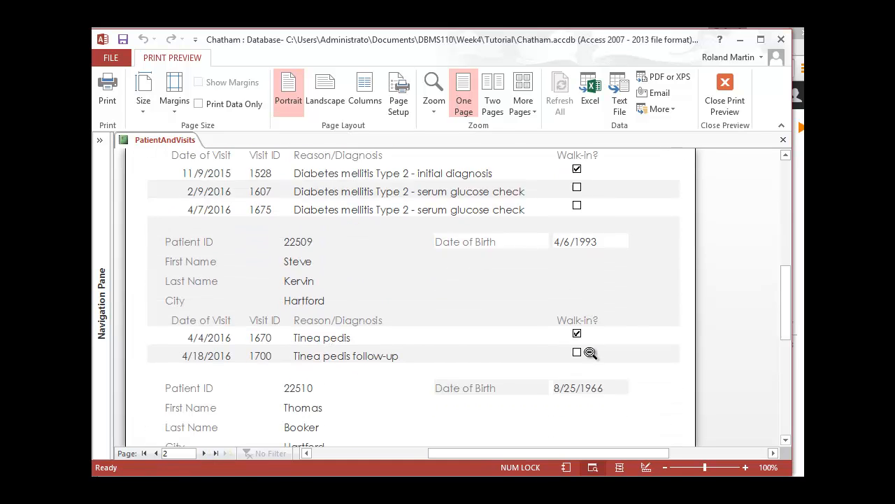
scroll(592, 352, "up", 8)
scroll(608, 315, "down", 3)
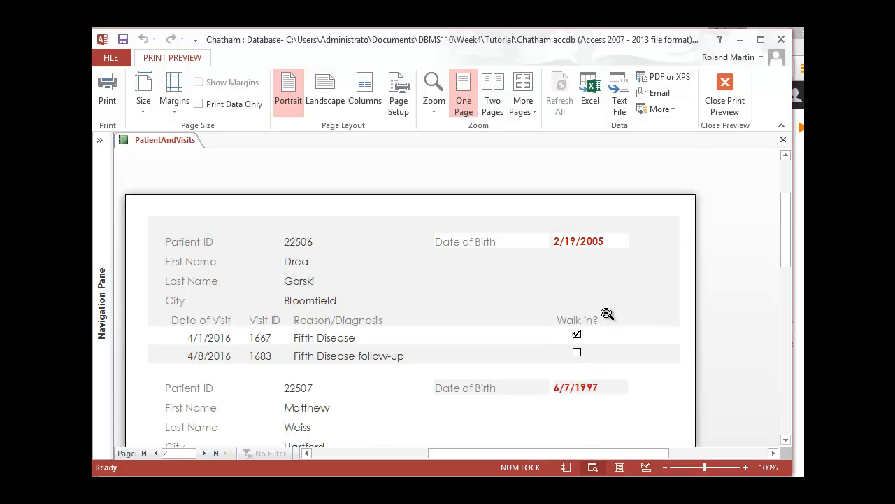
scroll(609, 316, "down", 3)
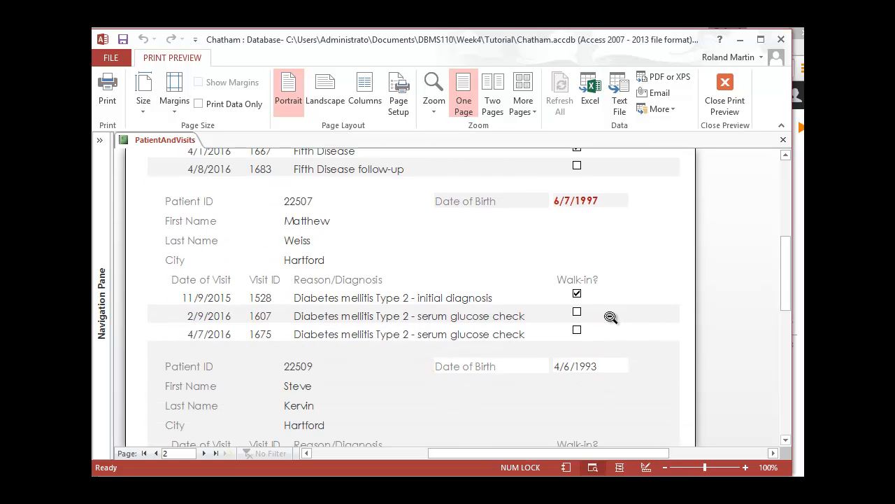
scroll(610, 317, "up", 6)
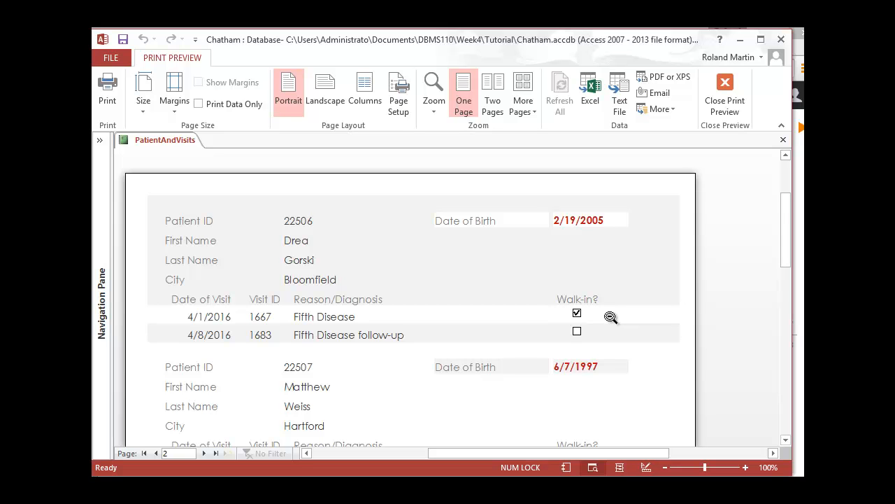
scroll(728, 341, "down", 9)
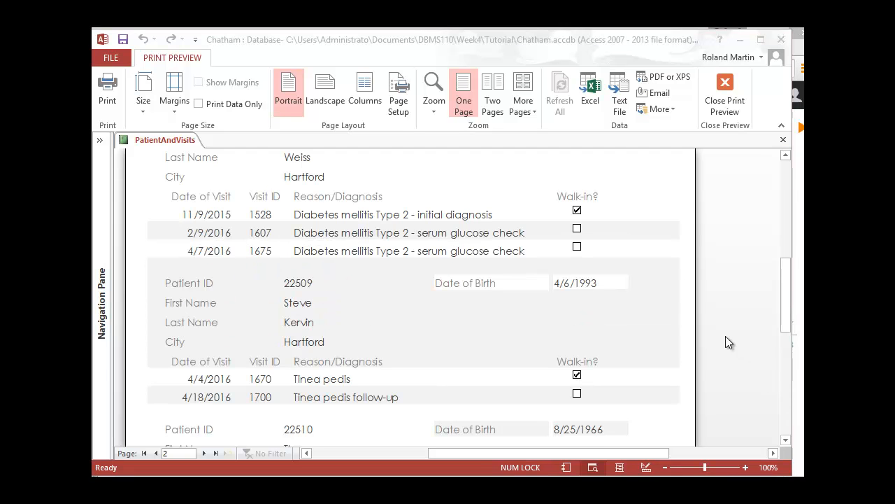
mouse_move(787, 302)
left_mouse_down()
mouse_move(786, 374)
mouse_move(774, 236)
left_mouse_up()
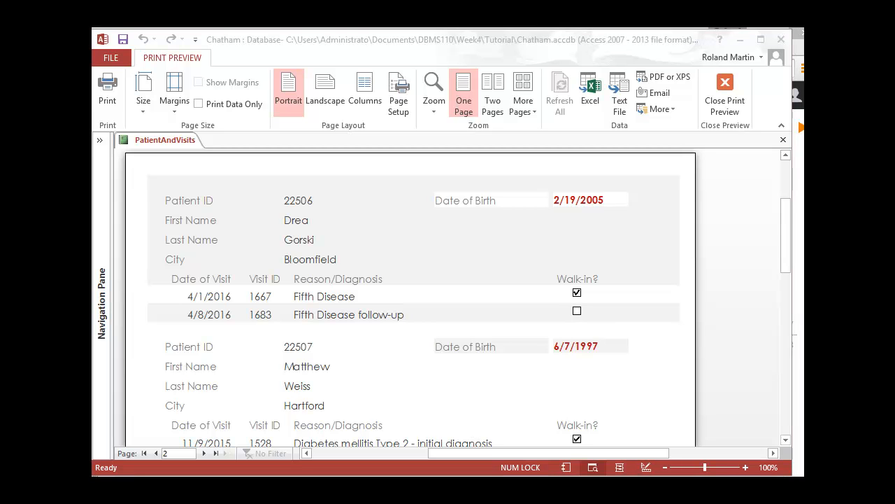
Switch to the Bookshelf textbook in the browser and read ahead to the instructions for printing page 1 and closing the report.
left_click(446, 488)
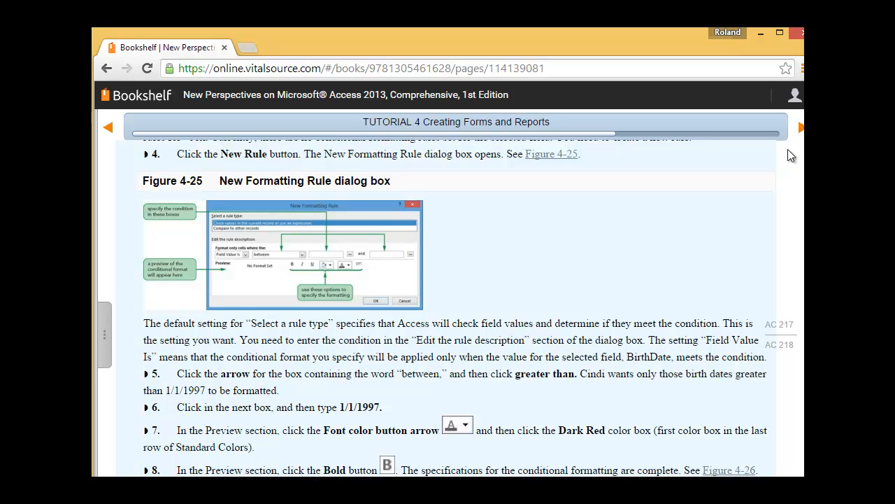
left_click(801, 128)
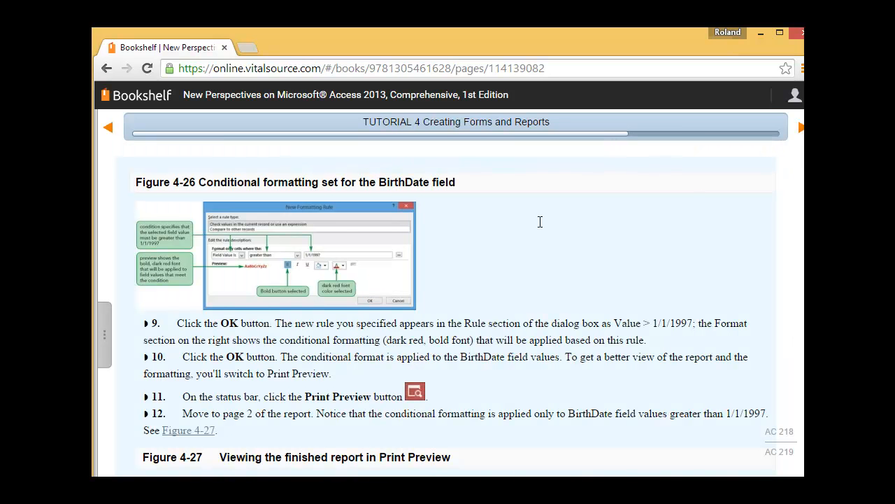
scroll(766, 173, "down", 2)
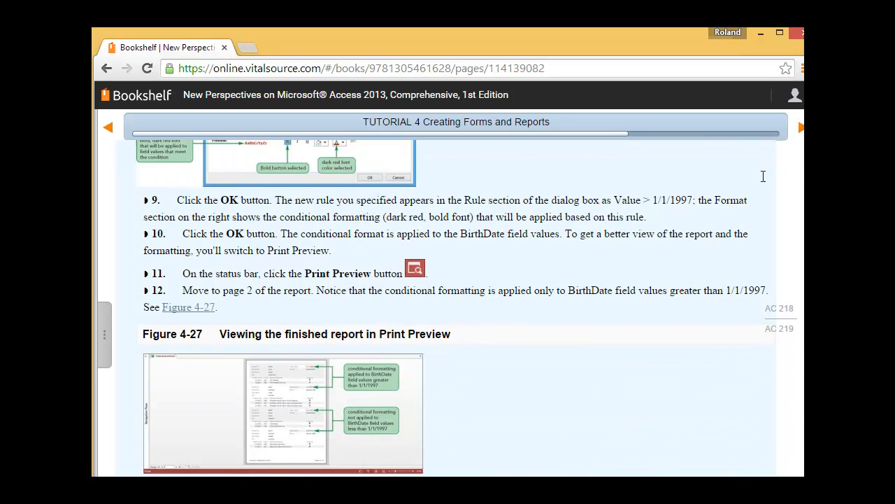
left_click(801, 126)
scroll(539, 249, "down", 2)
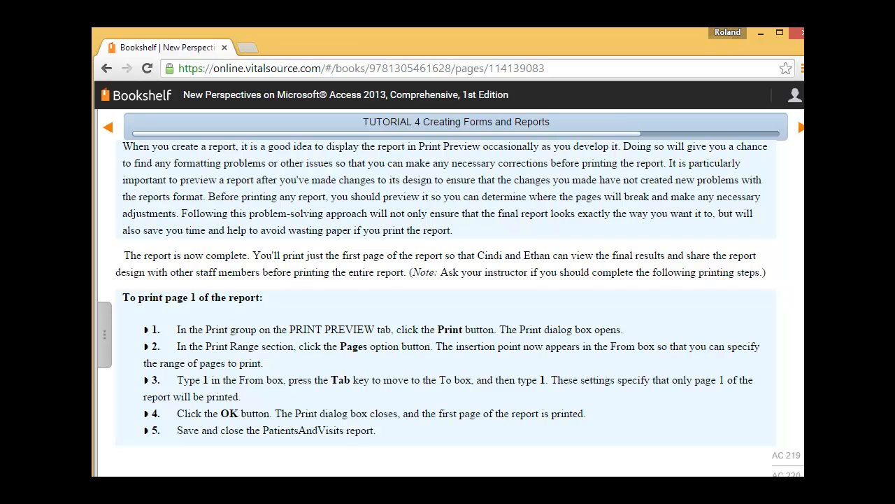
Return to Access, view the print options for the PatientAndVisits report, and dismiss them without printing.
key("alt+Tab")
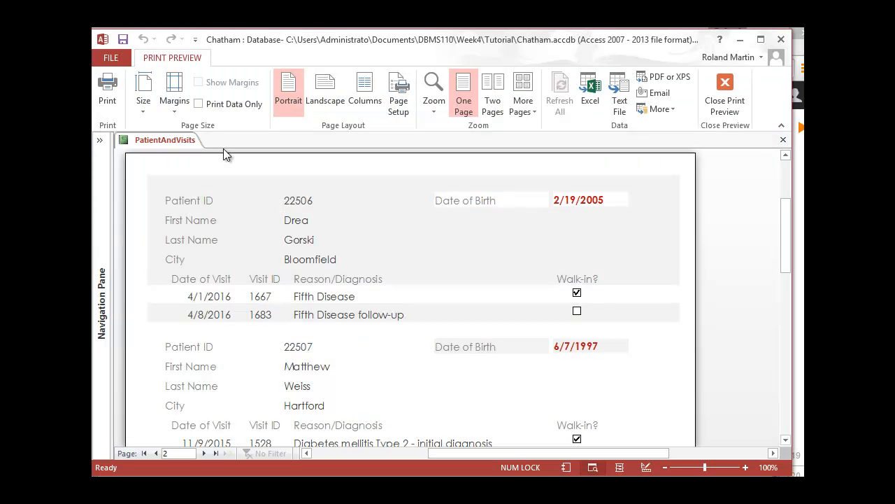
left_click(111, 103)
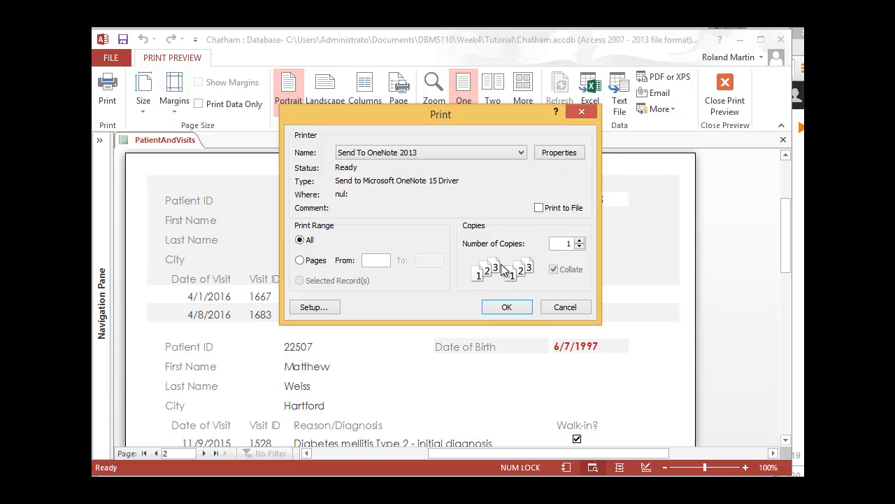
left_click(566, 306)
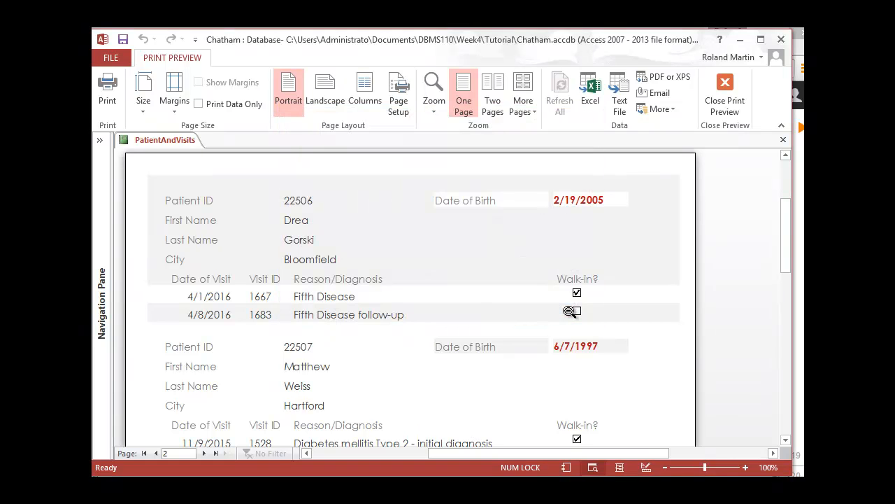
Leave Print Preview, then save and close the PatientAndVisits report.
left_click(729, 97)
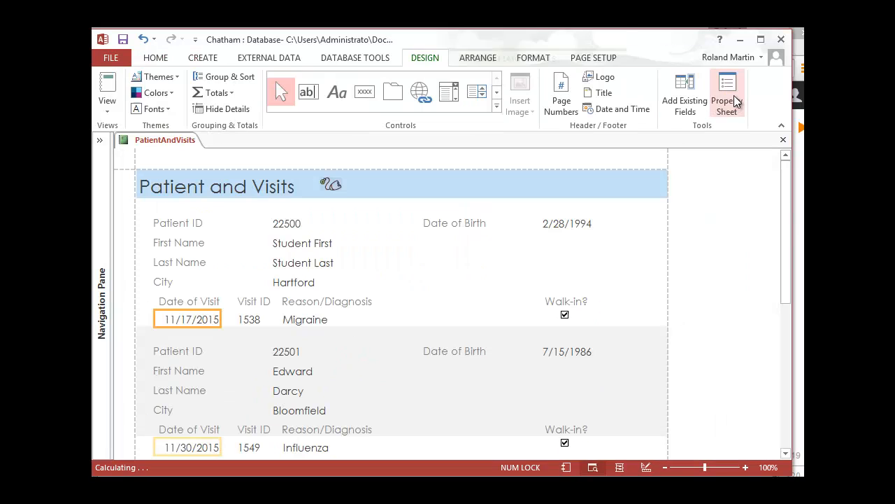
left_click(123, 40)
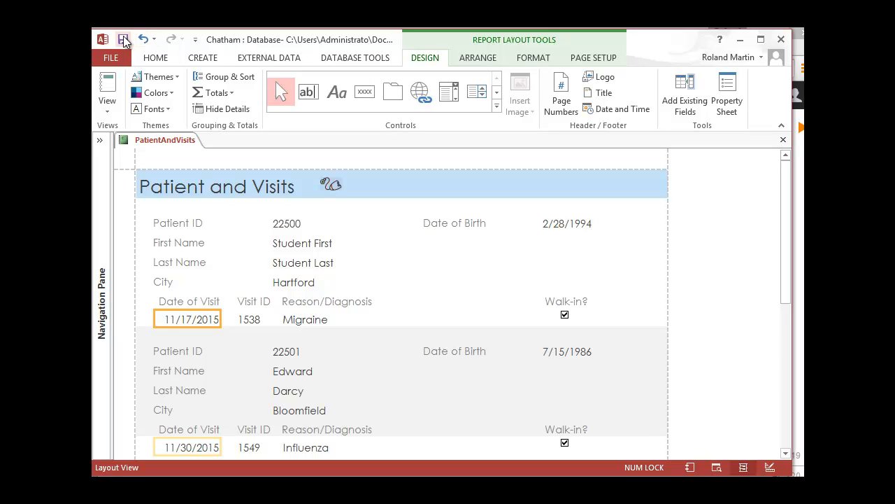
left_click(783, 140)
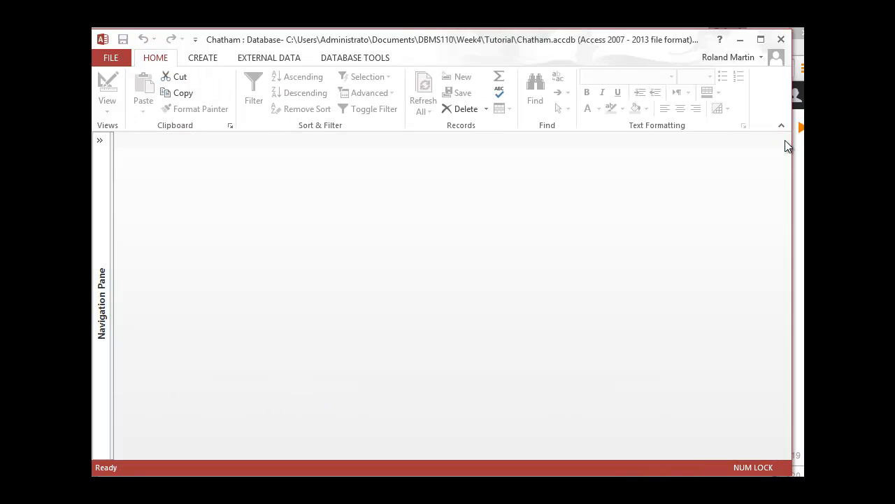
Expand the Navigation Pane and bring the database's forms and reports into view.
left_click(99, 141)
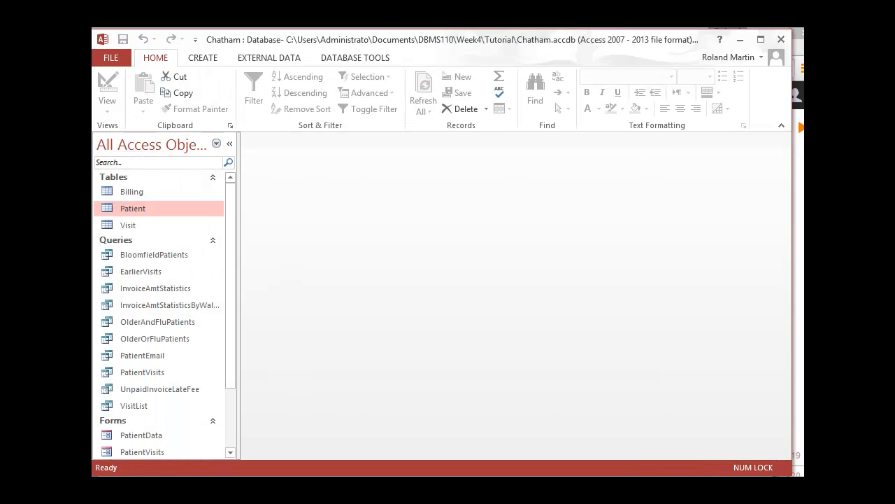
scroll(160, 315, "down", 2)
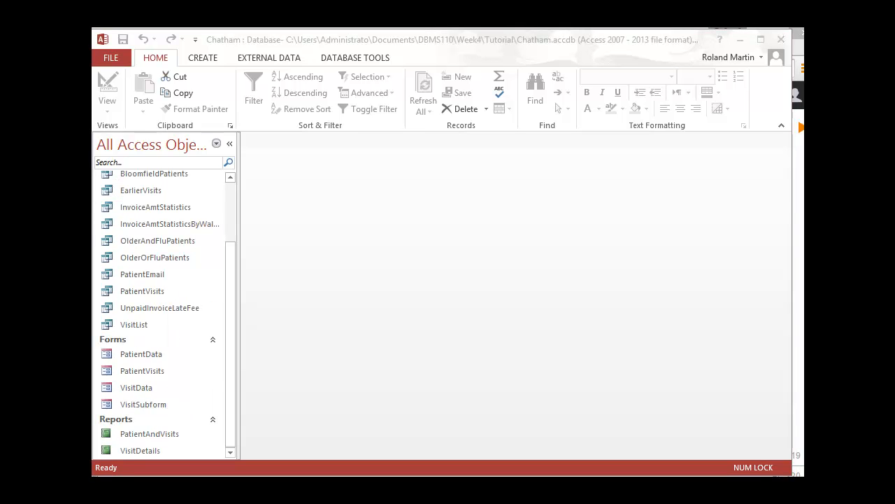